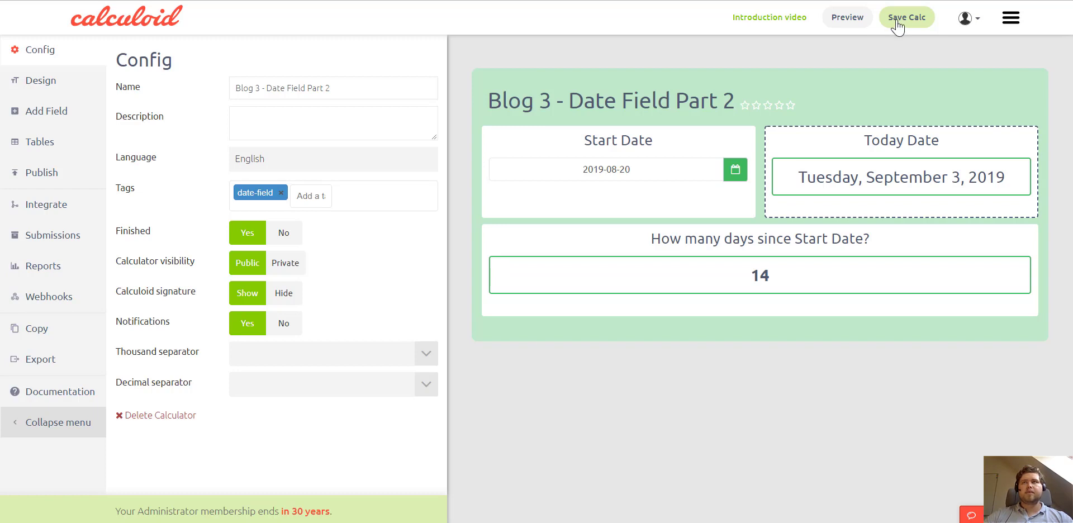
Open the Today Date field for editing and show only its formula settings.
{"action": "mouse_move", "coordinate": [962, 144]}
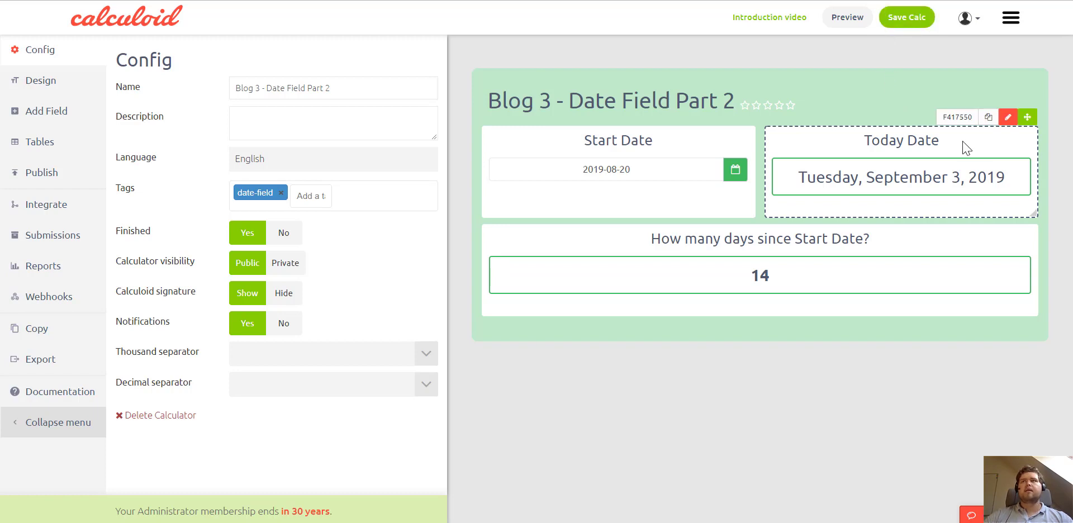
{"action": "left_click", "coordinate": [1007, 117]}
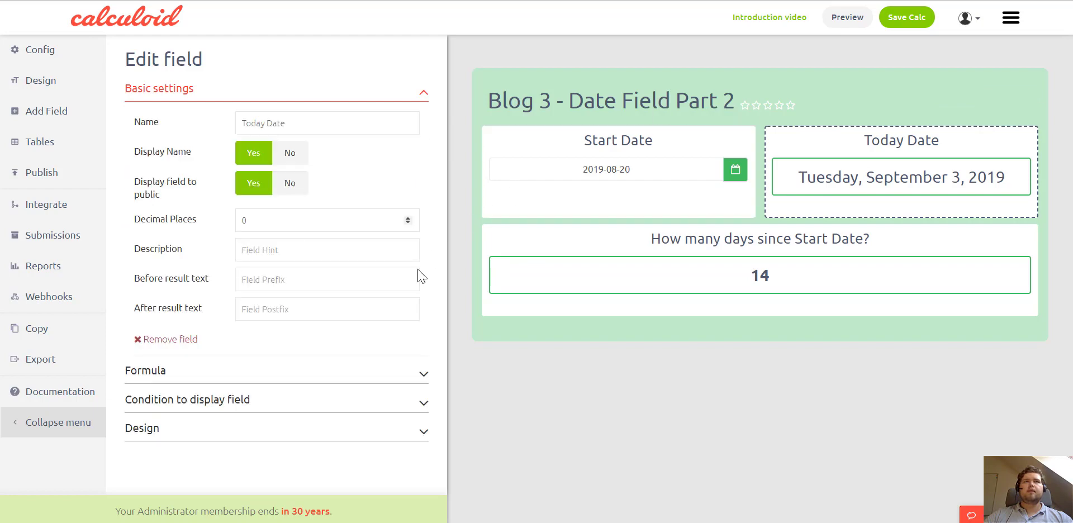
{"action": "left_click", "coordinate": [421, 376]}
{"action": "scroll", "coordinate": [438, 254], "scroll_direction": "down", "scroll_amount": 2}
{"action": "scroll", "coordinate": [436, 249], "scroll_direction": "down", "scroll_amount": 1}
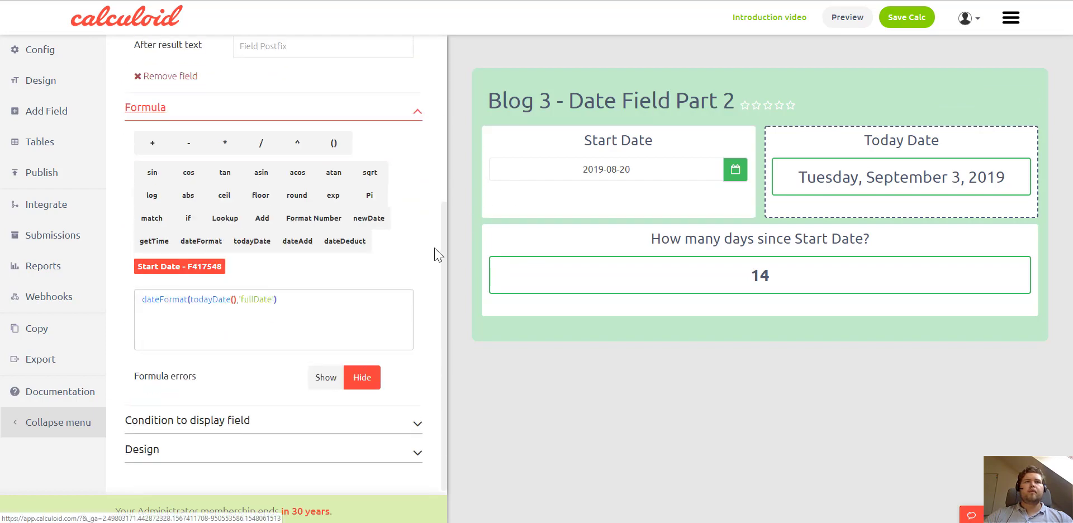
{"action": "scroll", "coordinate": [435, 249], "scroll_direction": "up", "scroll_amount": 5}
{"action": "left_click", "coordinate": [417, 92]}
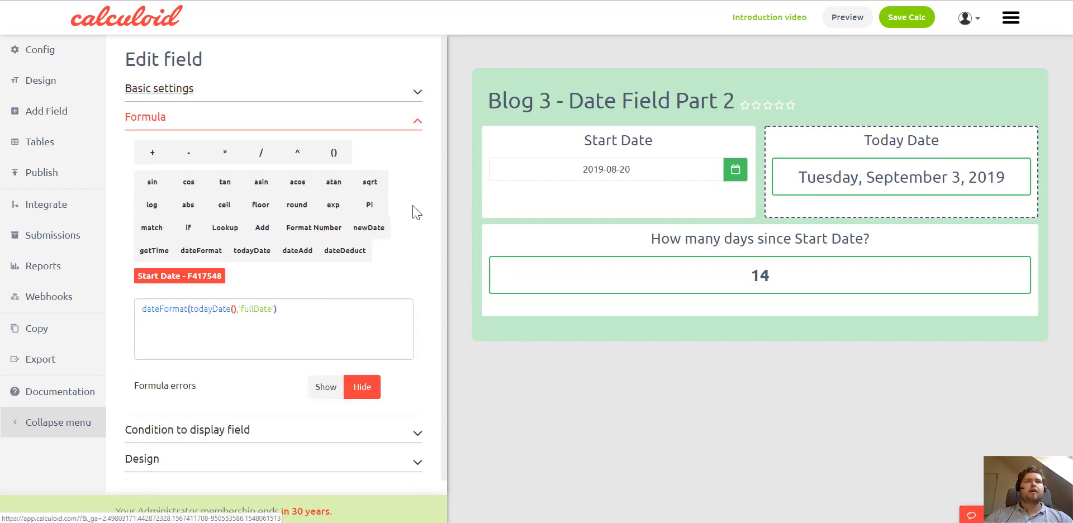
{"action": "scroll", "coordinate": [409, 220], "scroll_direction": "down", "scroll_amount": 1}
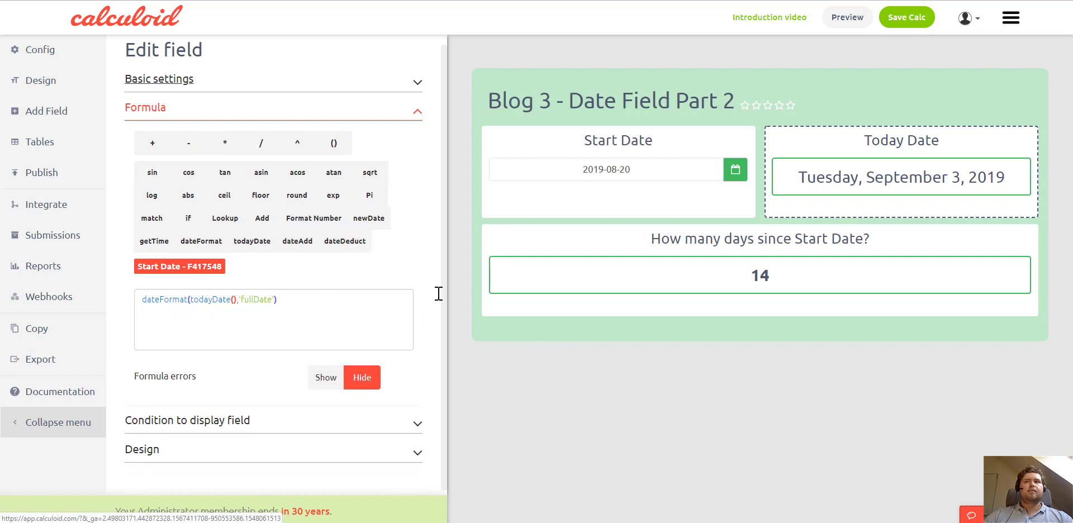
Examine the Today Date result alongside the dateFormat and todayDate parts of its formula.
{"action": "left_click_drag", "start_coordinate": [798, 178], "coordinate": [1006, 173]}
{"action": "left_click", "coordinate": [285, 311]}
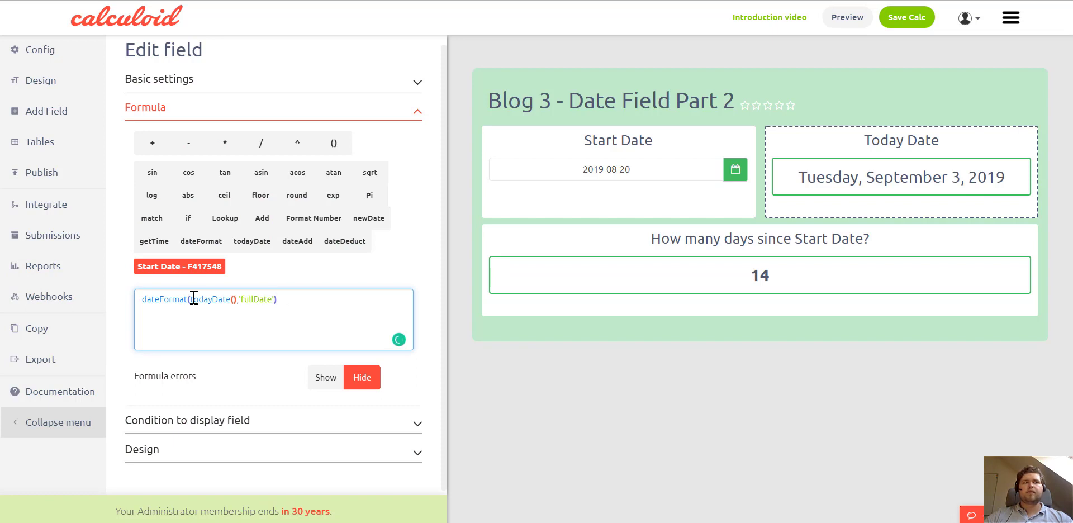
{"action": "left_click_drag", "start_coordinate": [191, 299], "coordinate": [229, 296]}
{"action": "left_click", "coordinate": [204, 301]}
{"action": "left_click_drag", "start_coordinate": [142, 299], "coordinate": [290, 298]}
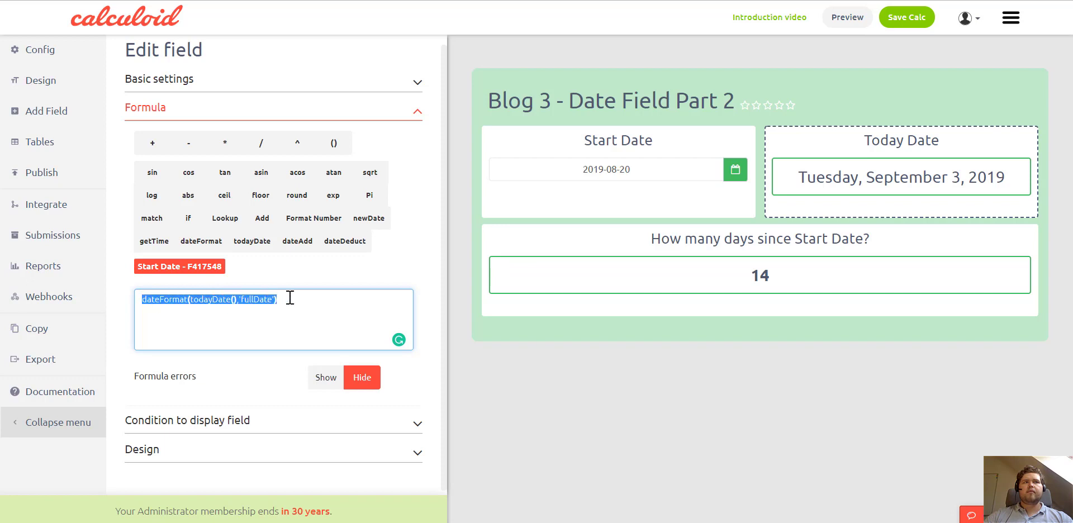
Strip the Today Date formula down to todayDate() by removing the dateFormat wrapper and its 'fullDate' argument.
{"action": "left_click", "coordinate": [289, 315]}
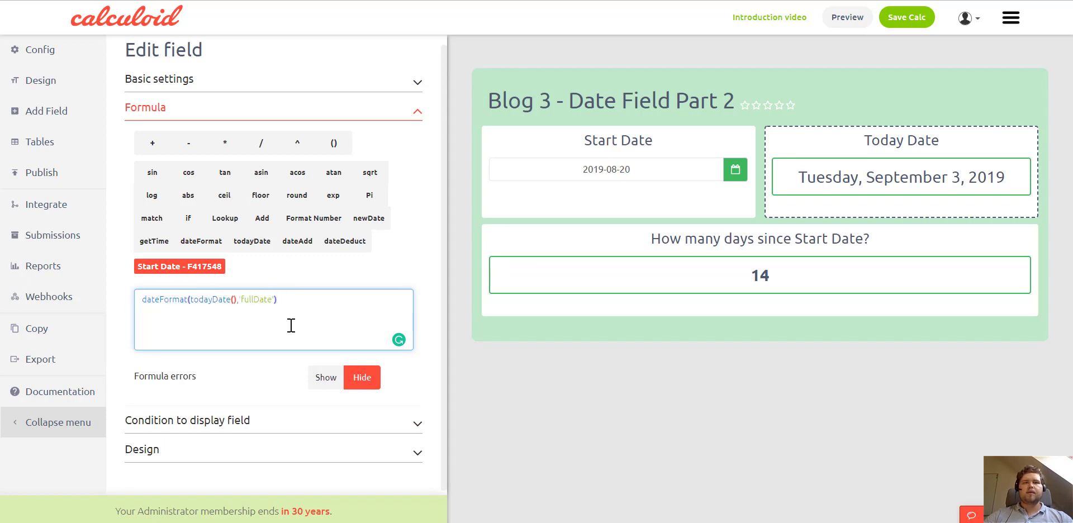
{"action": "key", "text": "BackSpace"}
{"action": "key", "text": "BackSpace"}
{"action": "key", "text": "BackSpace"}
{"action": "key", "text": "BackSpace"}
{"action": "key", "text": "BackSpace"}
{"action": "key", "text": "BackSpace"}
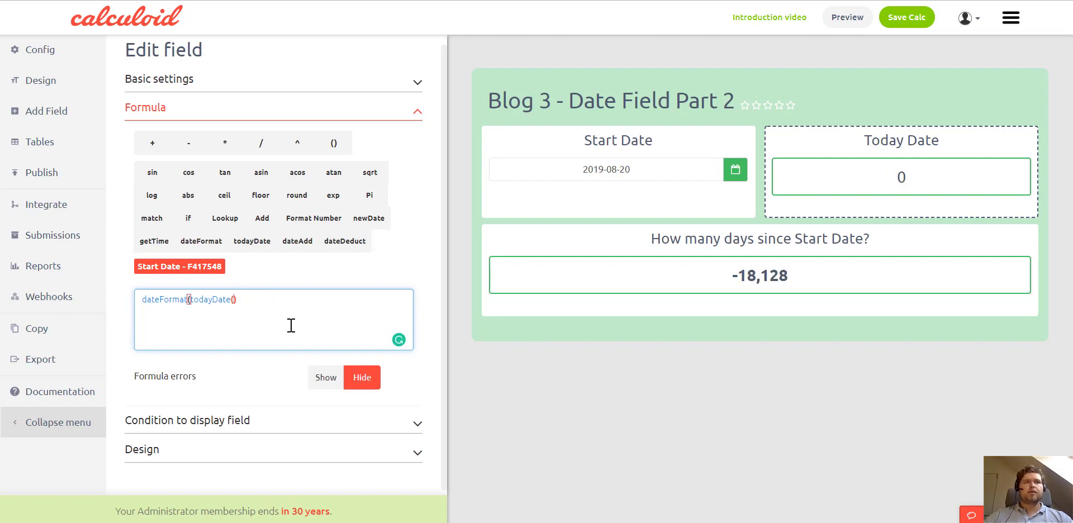
{"action": "key", "text": "BackSpace"}
{"action": "key", "text": "BackSpace"}
{"action": "key", "text": "BackSpace"}
{"action": "key", "text": "BackSpace"}
{"action": "key", "text": "BackSpace"}
{"action": "key", "text": "BackSpace"}
{"action": "key", "text": "BackSpace"}
{"action": "key", "text": "BackSpace"}
{"action": "key", "text": "BackSpace"}
{"action": "key", "text": "BackSpace"}
{"action": "key", "text": "BackSpace"}
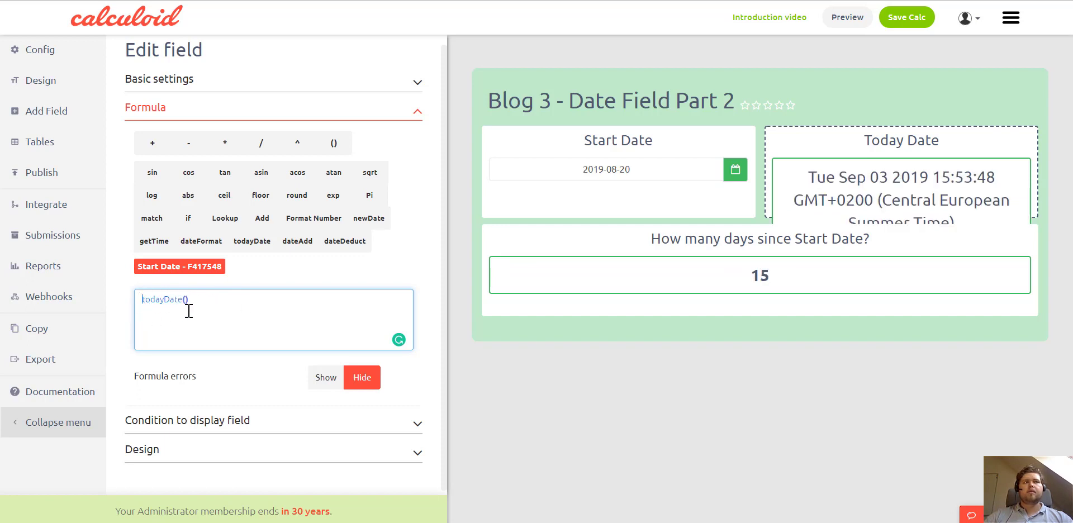
Make the Today Date field taller to fit its full text and examine the parts of the unformatted date.
{"action": "mouse_move", "coordinate": [589, 244]}
{"action": "left_click_drag", "start_coordinate": [766, 217], "coordinate": [767, 239]}
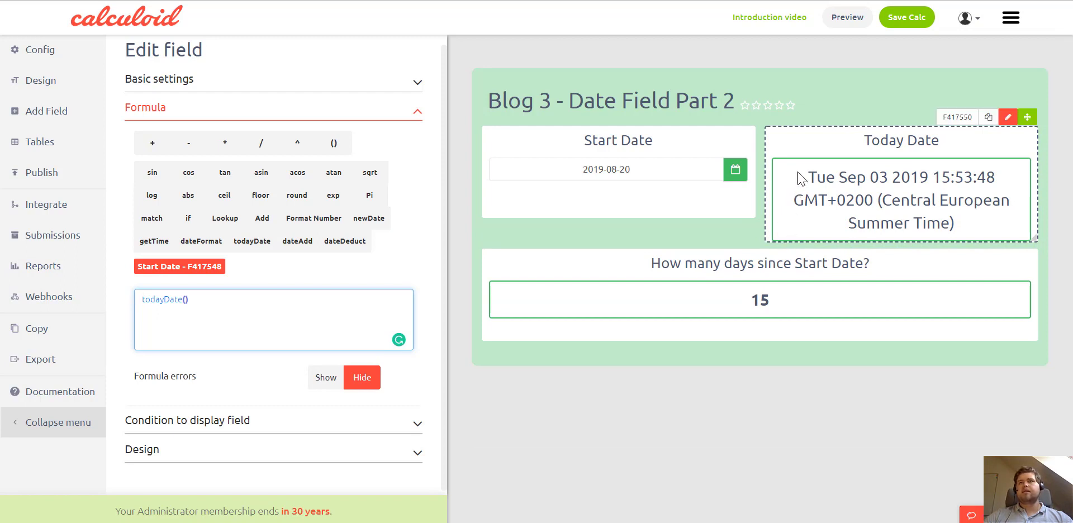
{"action": "left_click_drag", "start_coordinate": [808, 177], "coordinate": [986, 220]}
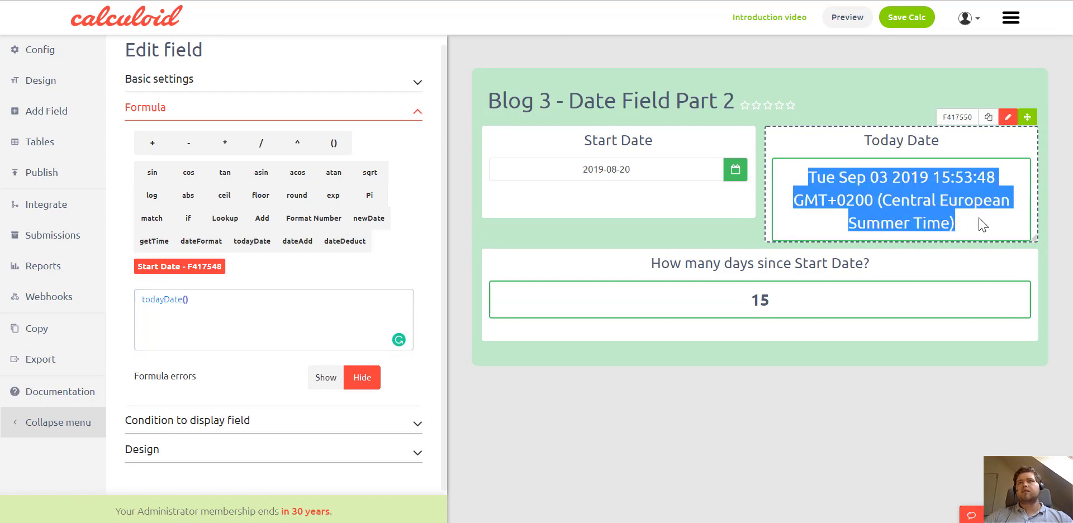
{"action": "left_click", "coordinate": [984, 224]}
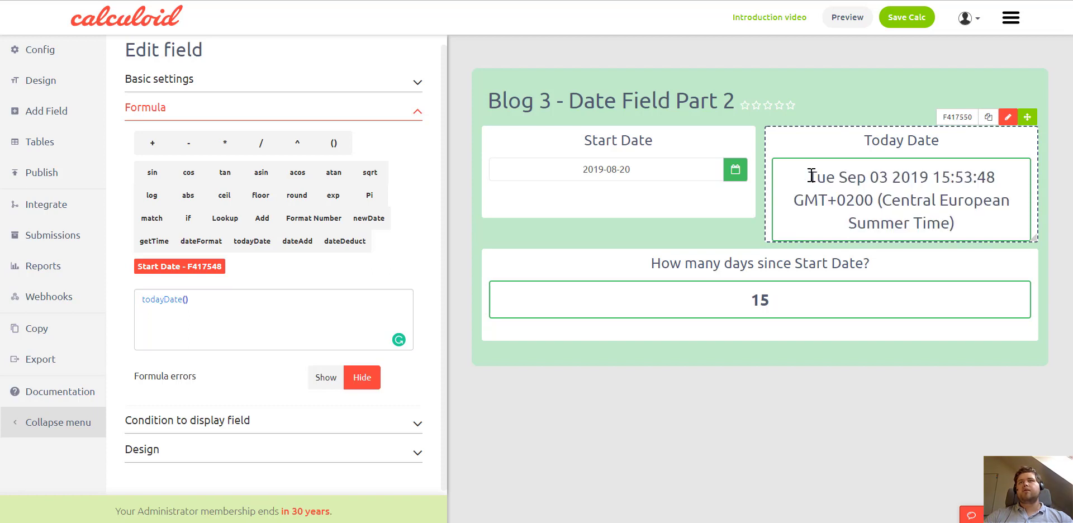
{"action": "left_click_drag", "start_coordinate": [810, 177], "coordinate": [927, 177]}
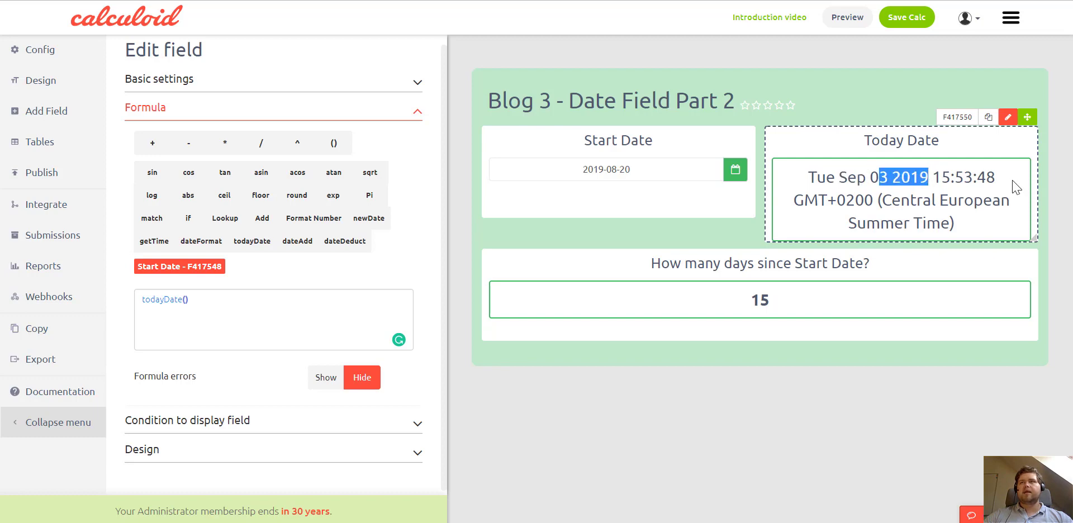
{"action": "left_click", "coordinate": [884, 199]}
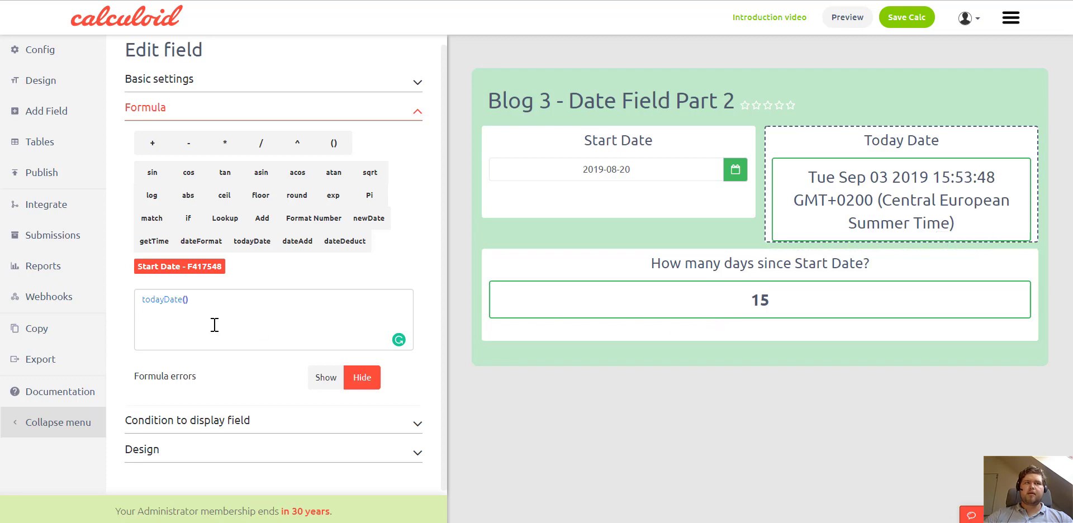
Change the Today Date formula to dateFormat(todayDate(),'dd.MM.yyyy').
{"action": "left_click", "coordinate": [144, 300]}
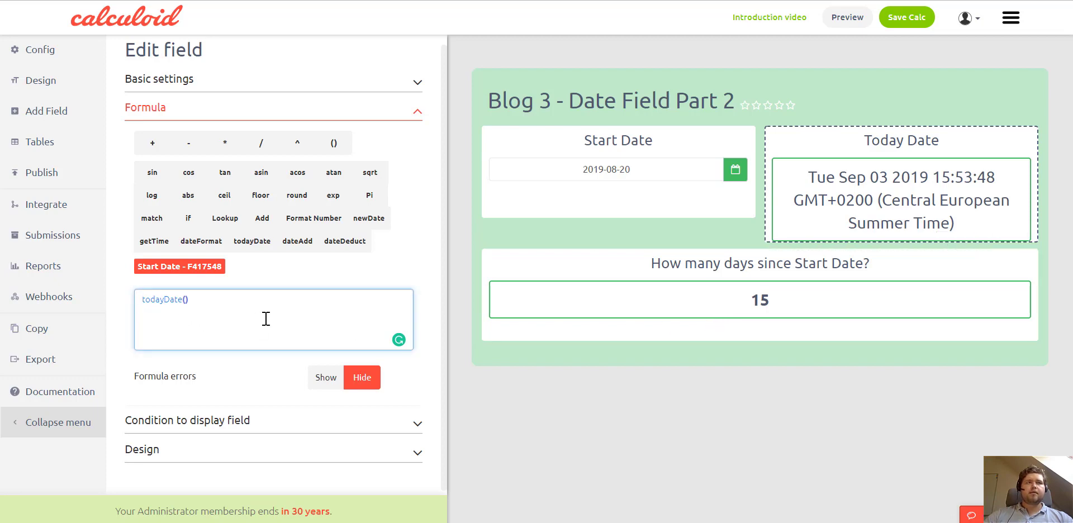
{"action": "type", "text": "dateF"}
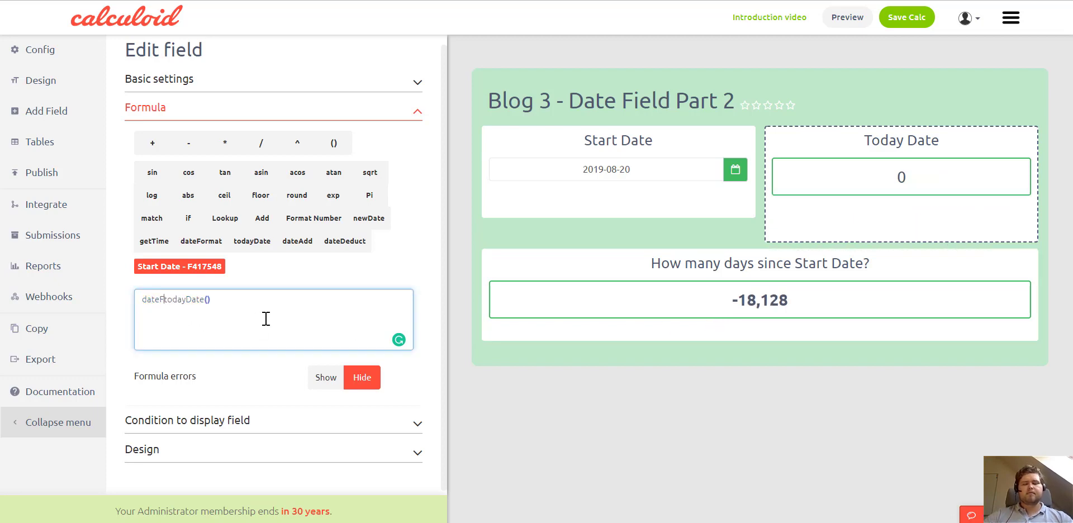
{"action": "type", "text": "ormat("}
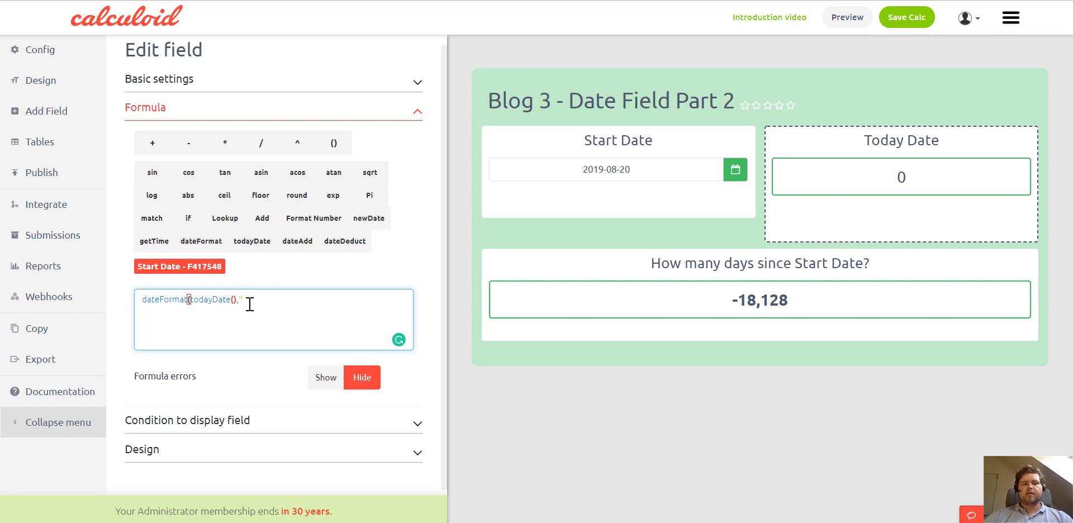
{"action": "type", "text": "dd.MM.yyy"}
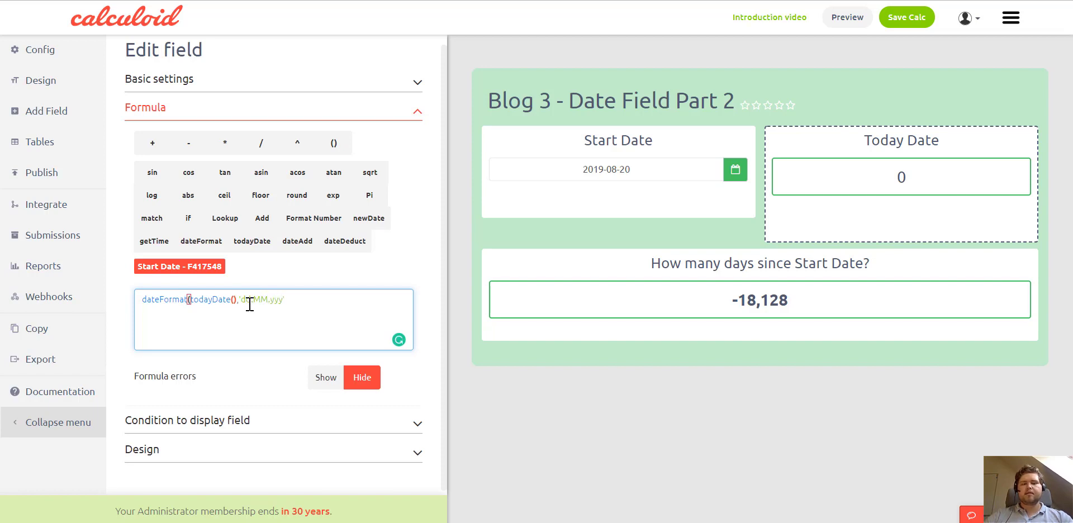
{"action": "type", "text": "y'"}
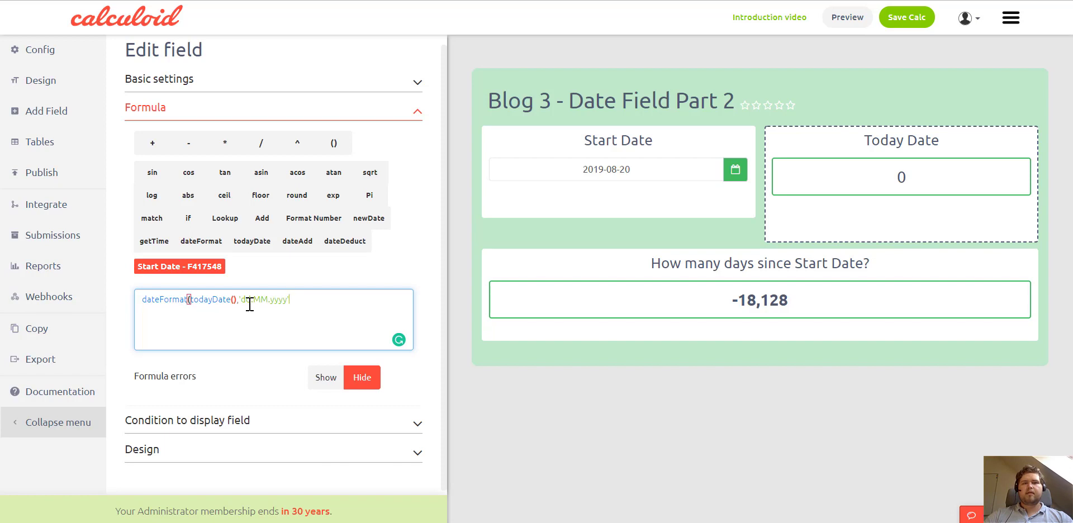
{"action": "type", "text": ")"}
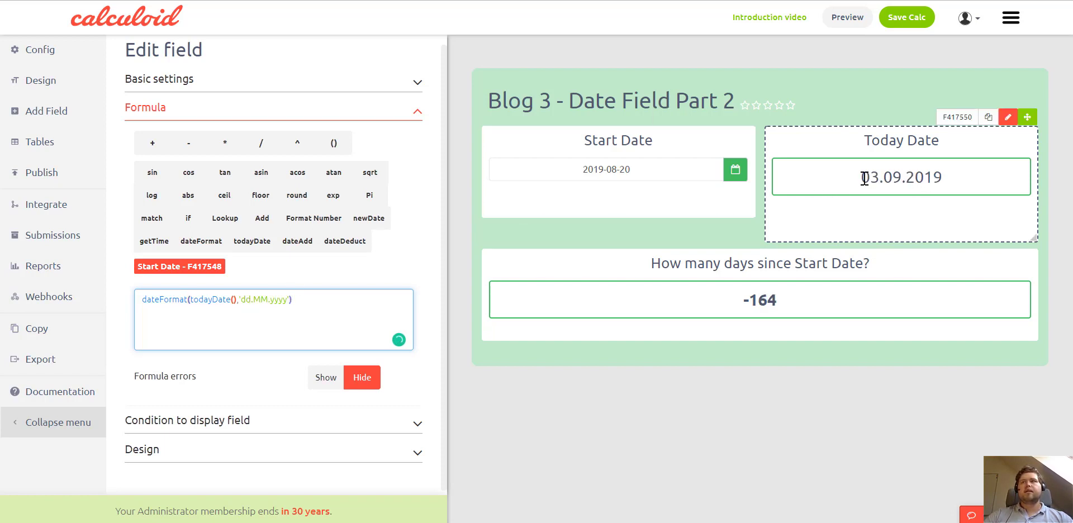
Check the formatted date and change the Today Date formula's format string to 'MM.dd.yyyy'.
{"action": "left_click_drag", "start_coordinate": [862, 177], "coordinate": [952, 177]}
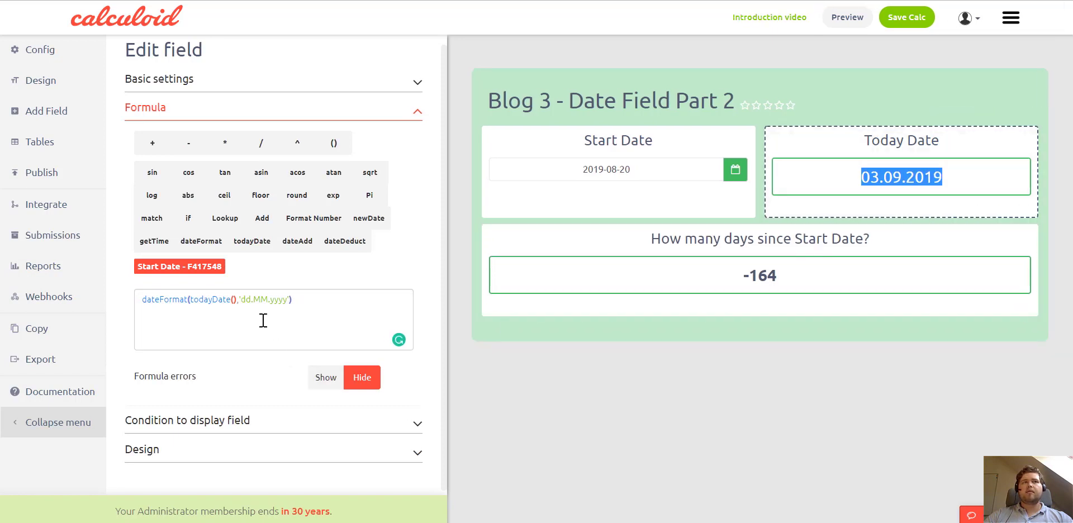
{"action": "left_click", "coordinate": [263, 312]}
{"action": "left_click_drag", "start_coordinate": [267, 300], "coordinate": [245, 302]}
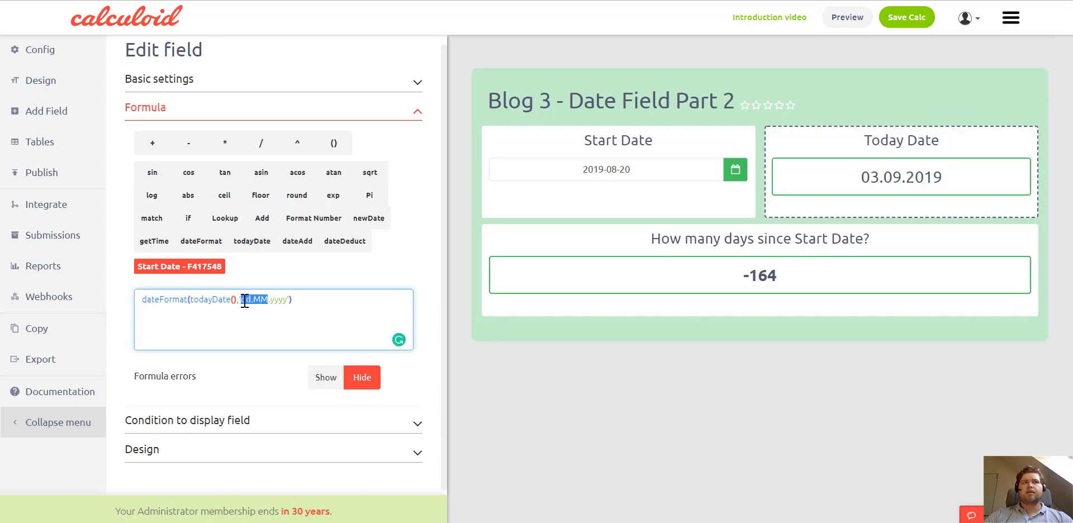
{"action": "type", "text": "MM."}
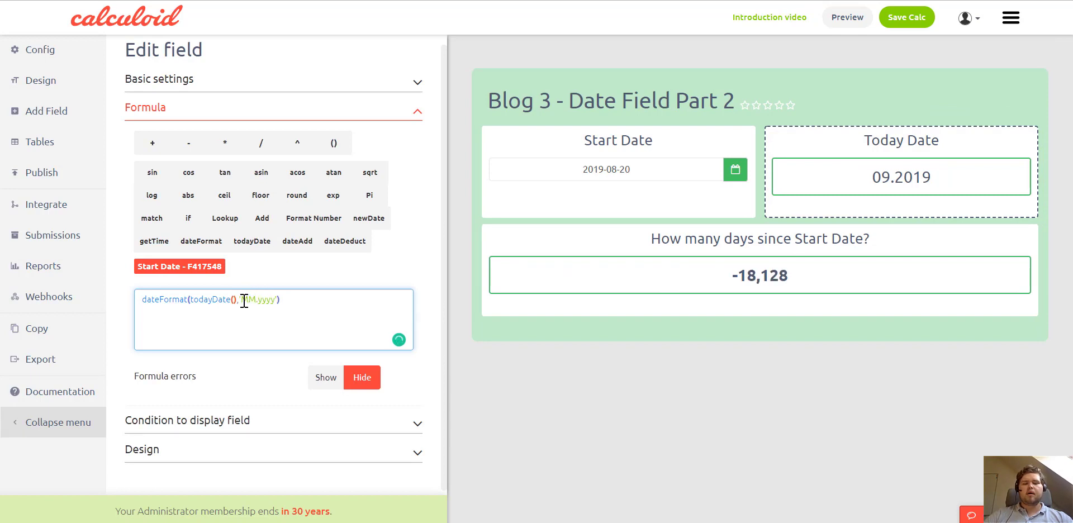
{"action": "type", "text": "dd."}
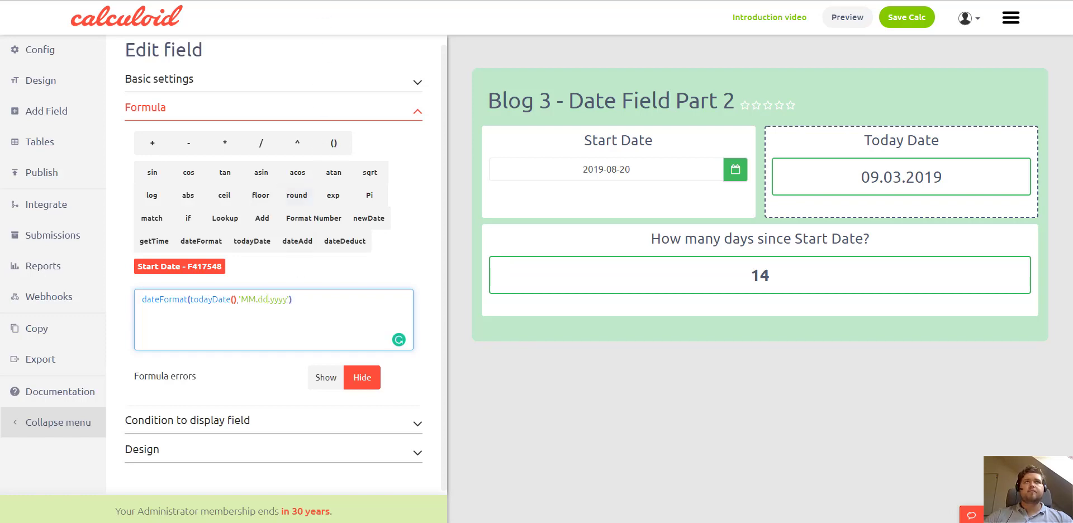
Look up the available date formats in the AngularJS date filter reference and the date field section of the Calculoid documentation.
{"action": "key", "text": "ctrl+Tab"}
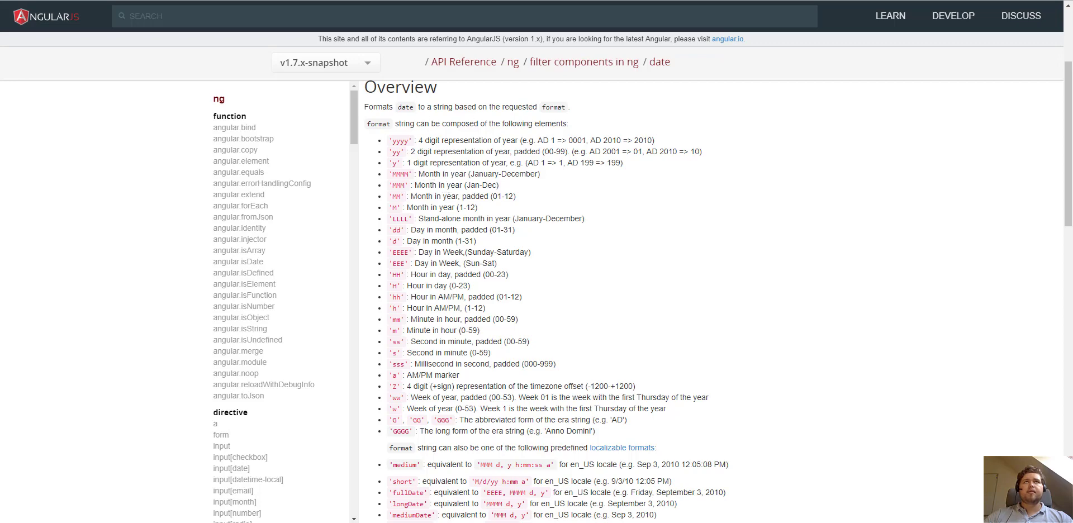
{"action": "key", "text": "ctrl+Tab"}
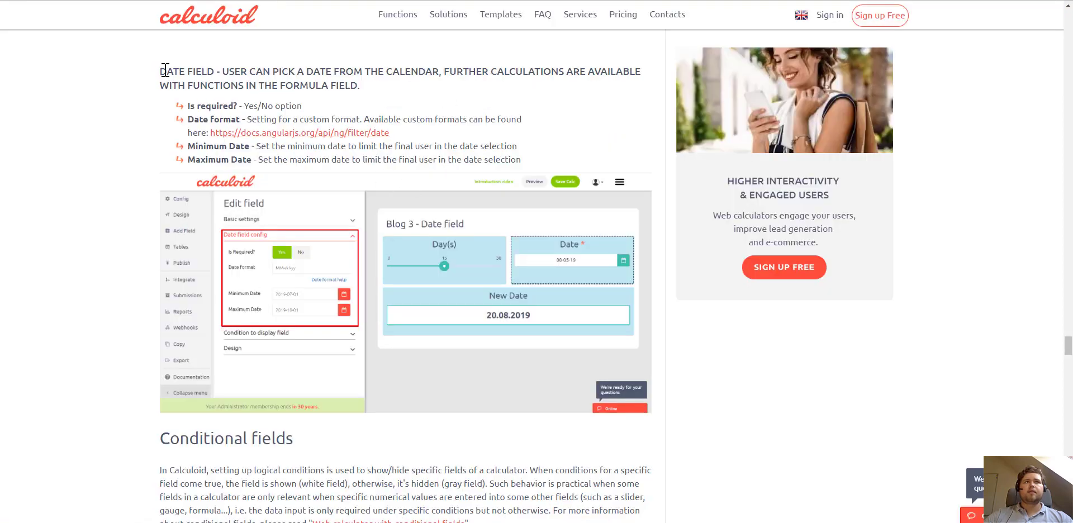
{"action": "left_click_drag", "start_coordinate": [162, 71], "coordinate": [222, 72]}
{"action": "left_click", "coordinate": [232, 80]}
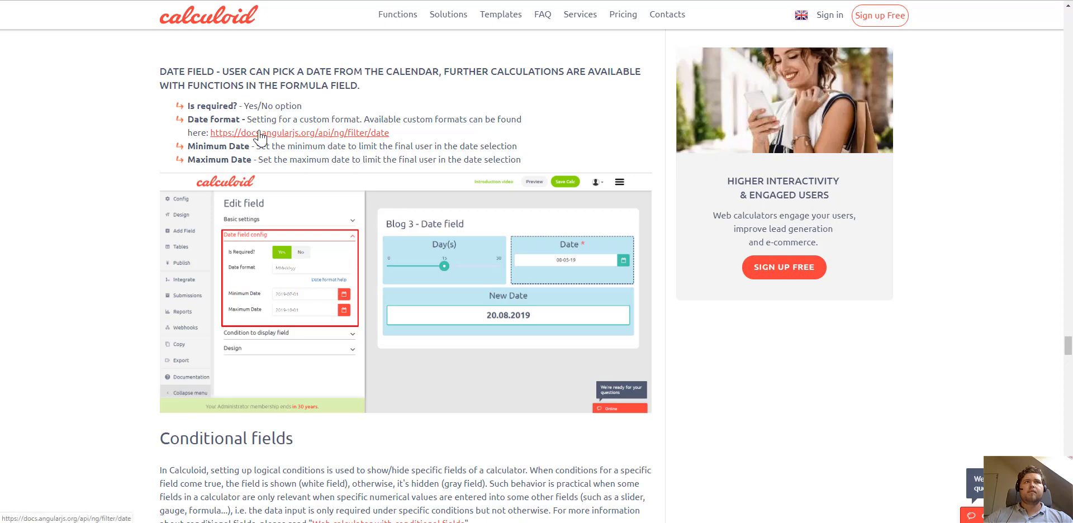
{"action": "left_click_drag", "start_coordinate": [391, 133], "coordinate": [211, 132]}
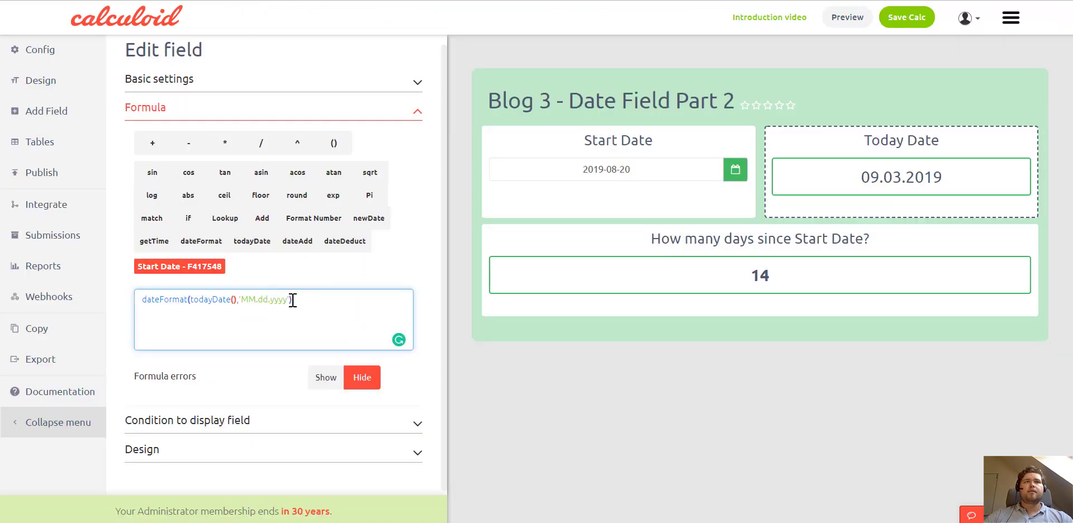
Set the format argument in the Today Date formula to 'fullDate'.
{"action": "left_click_drag", "start_coordinate": [287, 300], "coordinate": [242, 301]}
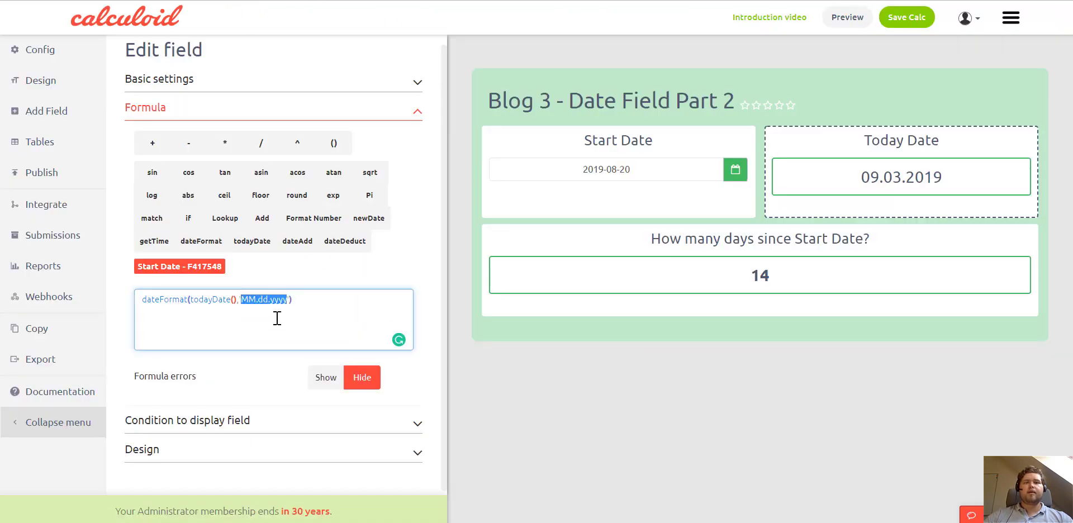
{"action": "type", "text": "'fullDa"}
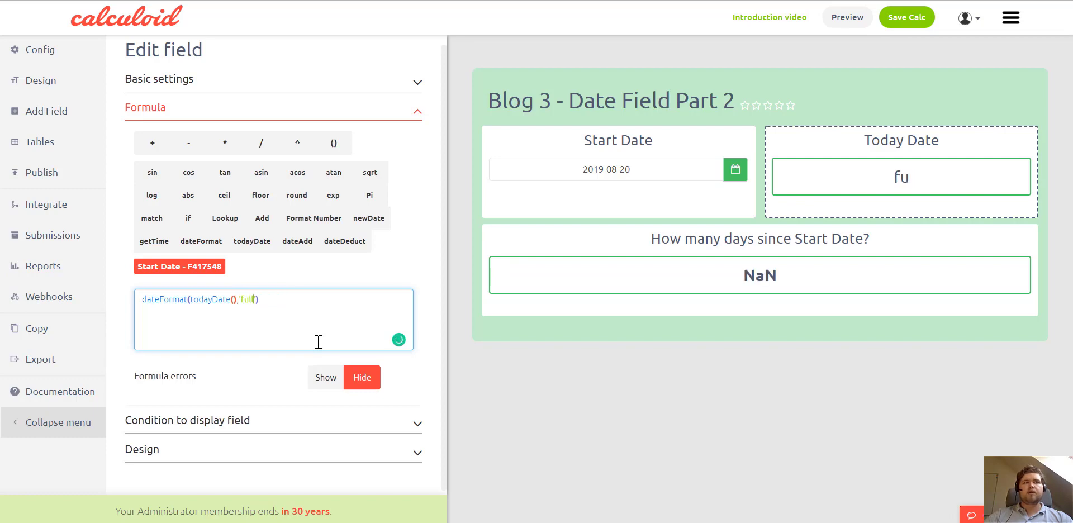
{"action": "type", "text": "te'"}
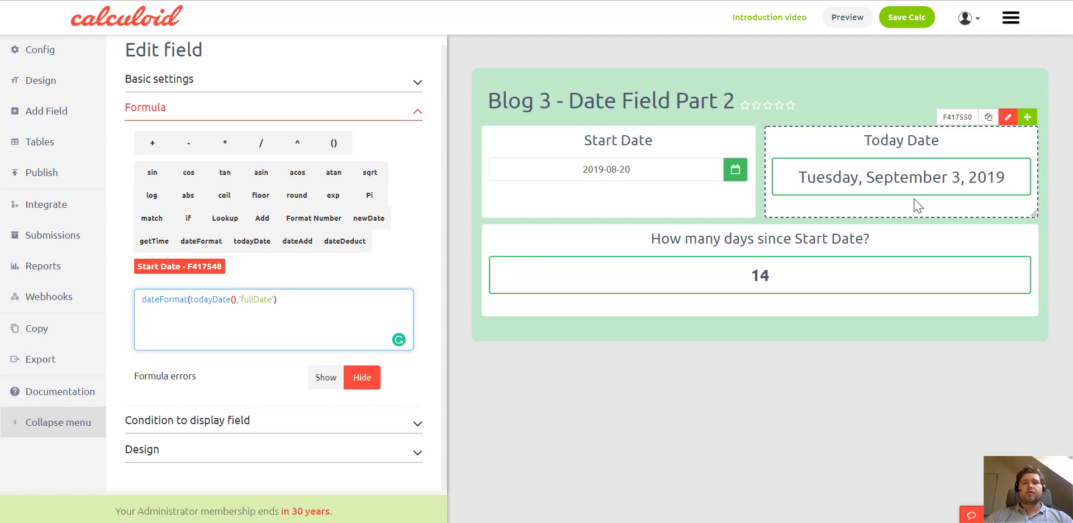
Open the formula of the "How many days since Start Date?" field and examine its getTime terms and divisors.
{"action": "mouse_move", "coordinate": [1000, 242]}
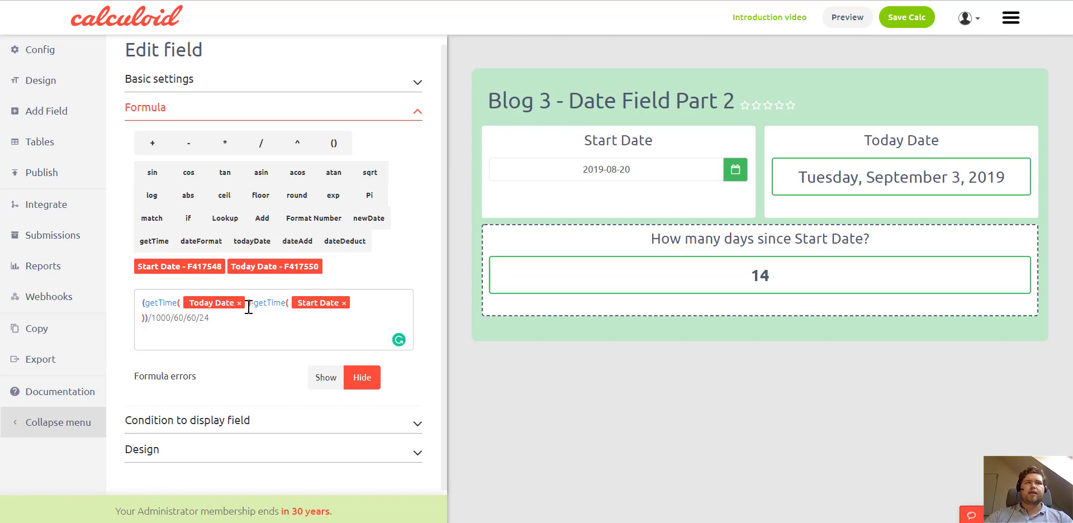
{"action": "left_click_drag", "start_coordinate": [246, 304], "coordinate": [179, 302]}
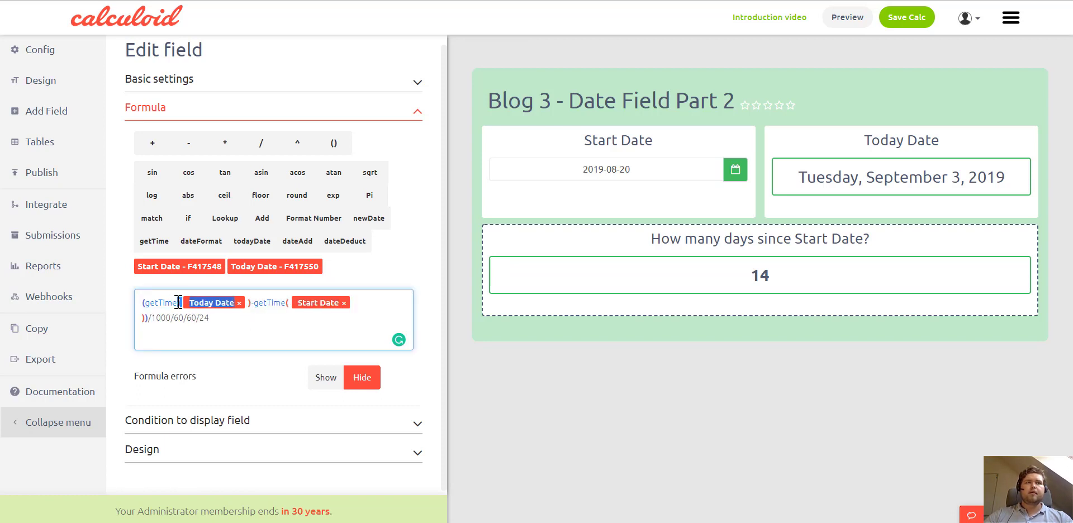
{"action": "left_click", "coordinate": [216, 317]}
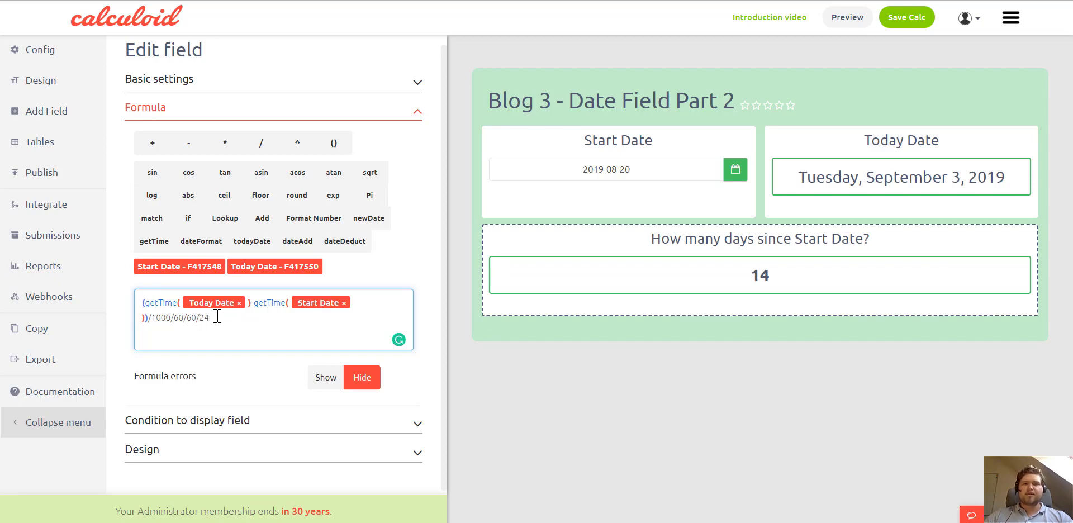
Replace the formula of the "How many days since Start Date?" field with getTime() applied to the Today Date field.
{"action": "left_click_drag", "start_coordinate": [216, 316], "coordinate": [136, 322]}
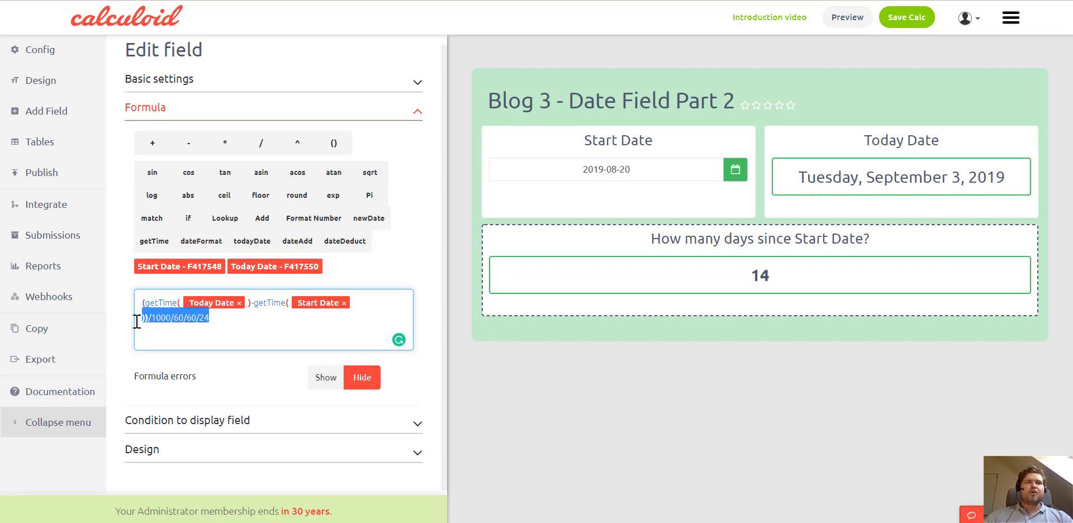
{"action": "left_click", "coordinate": [243, 315]}
{"action": "left_click_drag", "start_coordinate": [211, 317], "coordinate": [140, 305]}
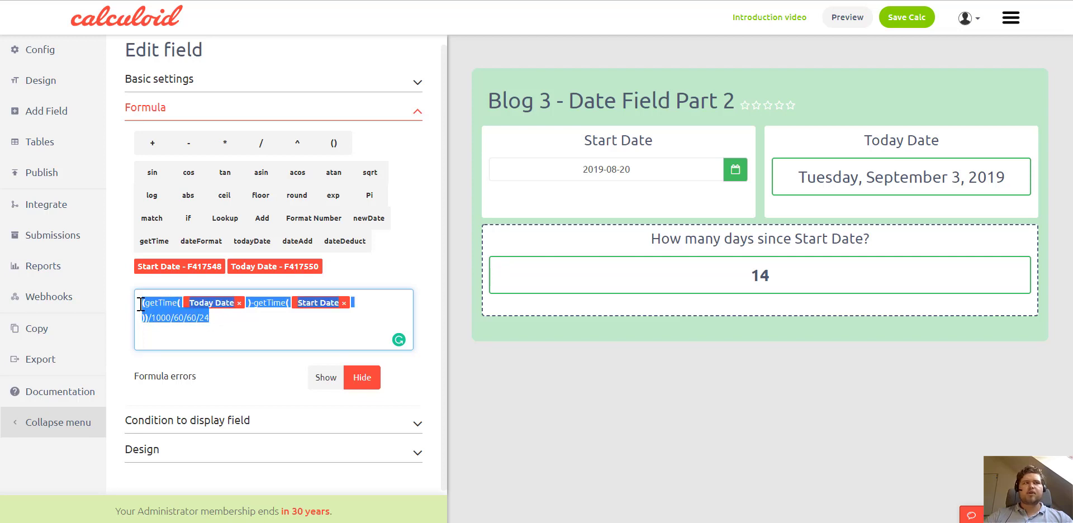
{"action": "key", "text": "BackSpace"}
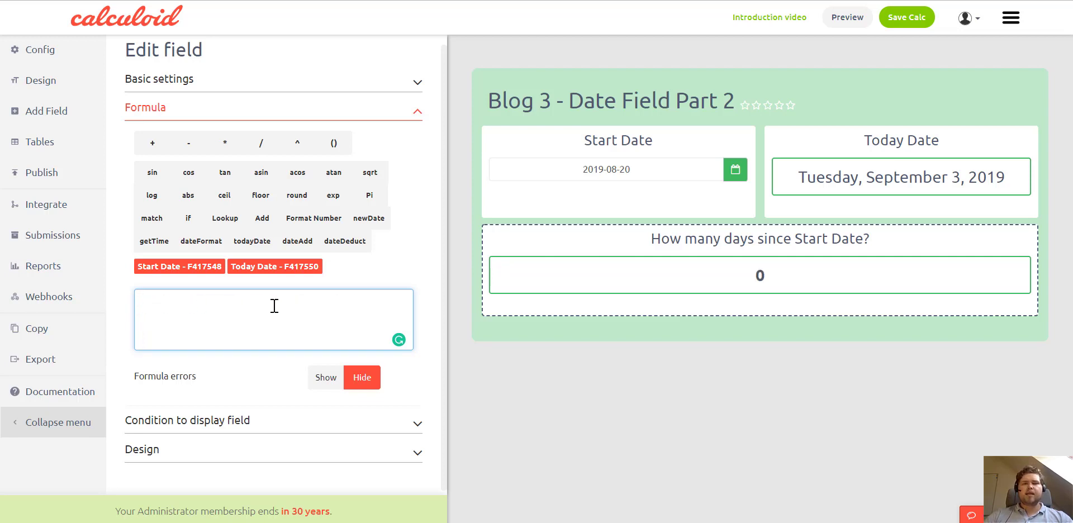
{"action": "type", "text": "getTime"}
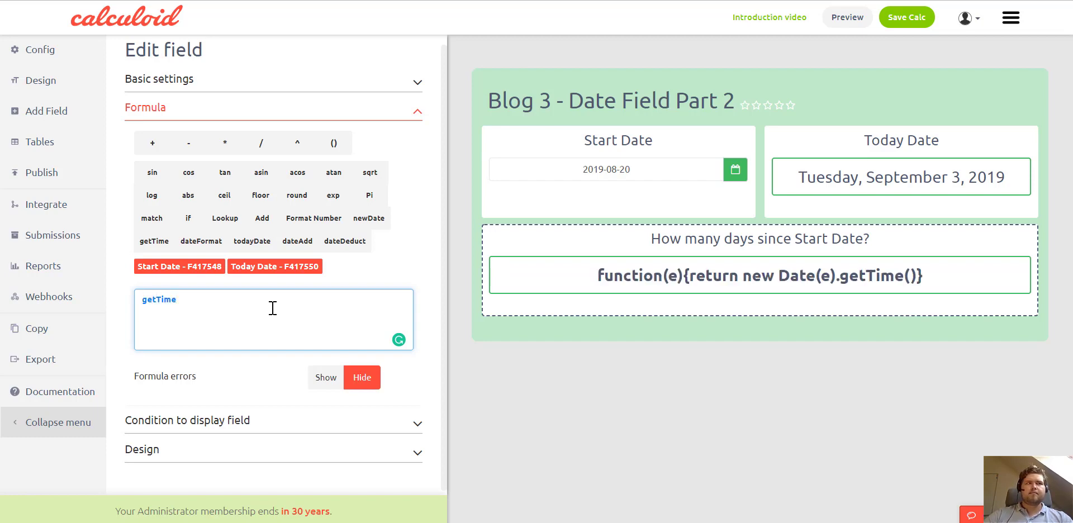
{"action": "type", "text": "()"}
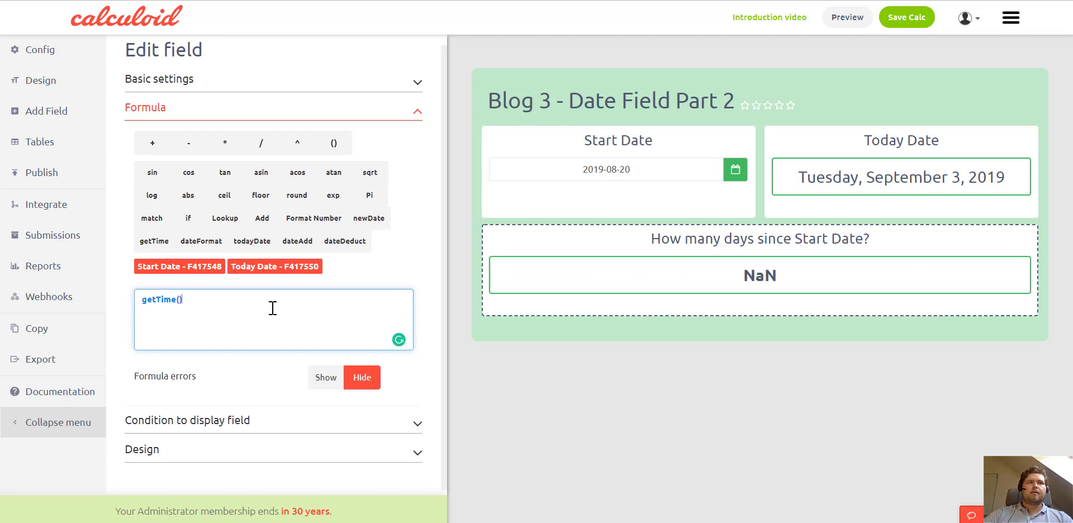
{"action": "left_click", "coordinate": [262, 268]}
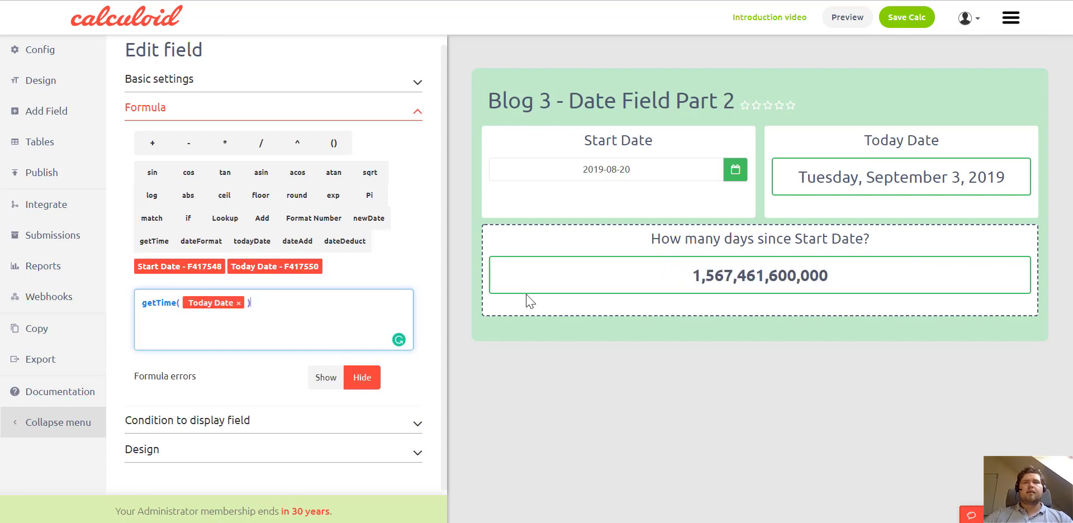
{"action": "left_click_drag", "start_coordinate": [696, 278], "coordinate": [832, 283]}
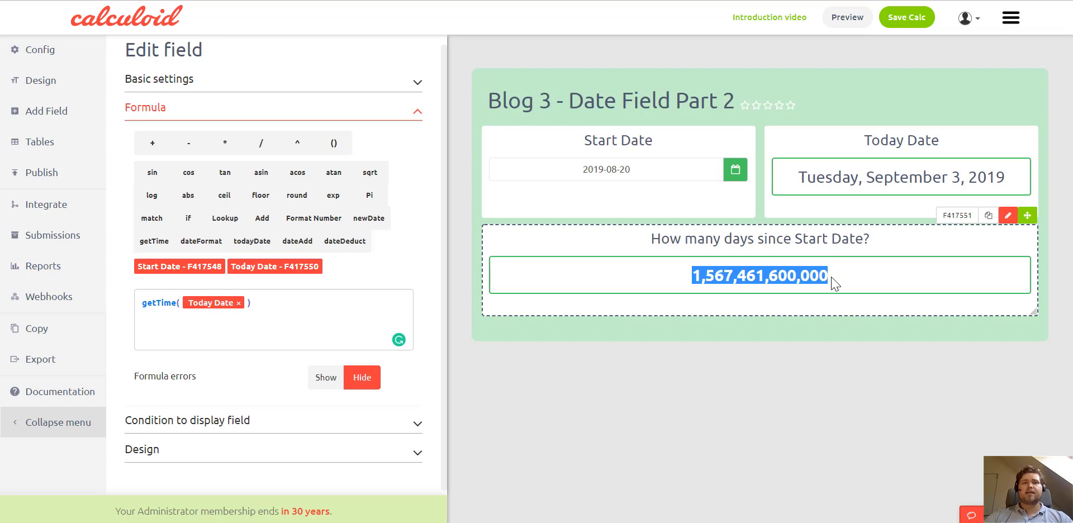
Save the calculator and reopen the formula of the "How many days since Start Date?" field.
{"action": "left_click", "coordinate": [906, 17]}
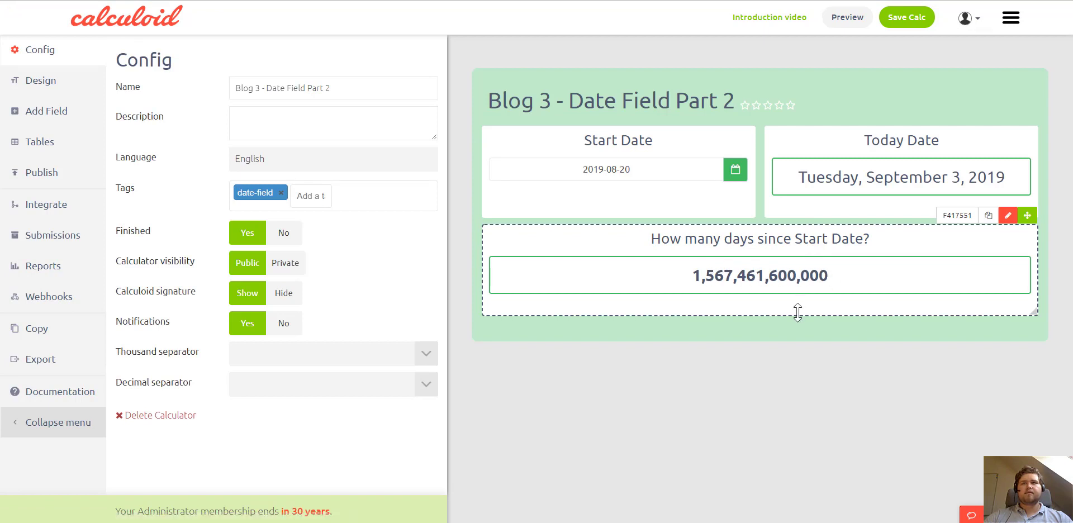
{"action": "left_click", "coordinate": [1008, 215]}
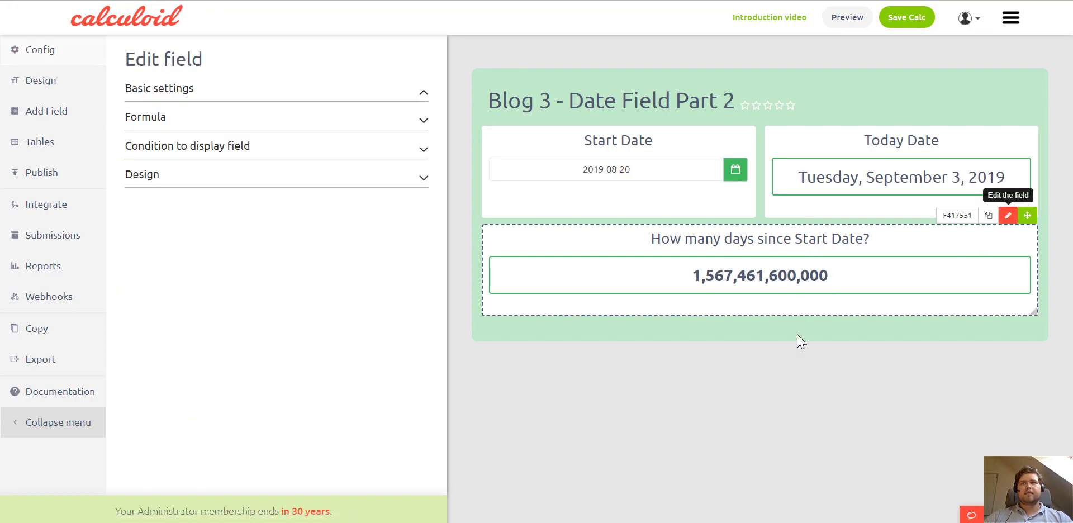
{"action": "left_click", "coordinate": [424, 371]}
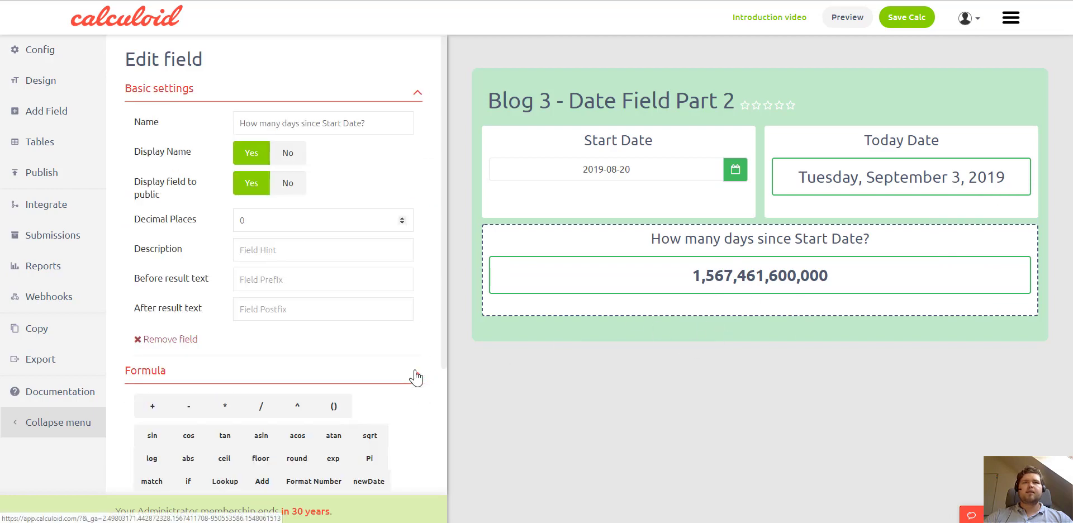
{"action": "scroll", "coordinate": [414, 376], "scroll_direction": "down", "scroll_amount": 4}
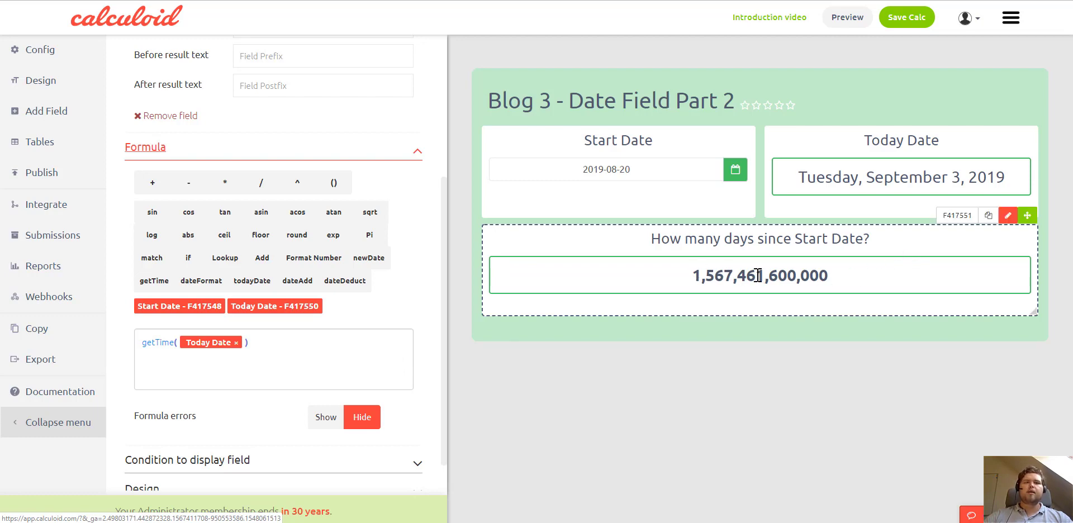
{"action": "left_click_drag", "start_coordinate": [692, 273], "coordinate": [838, 285]}
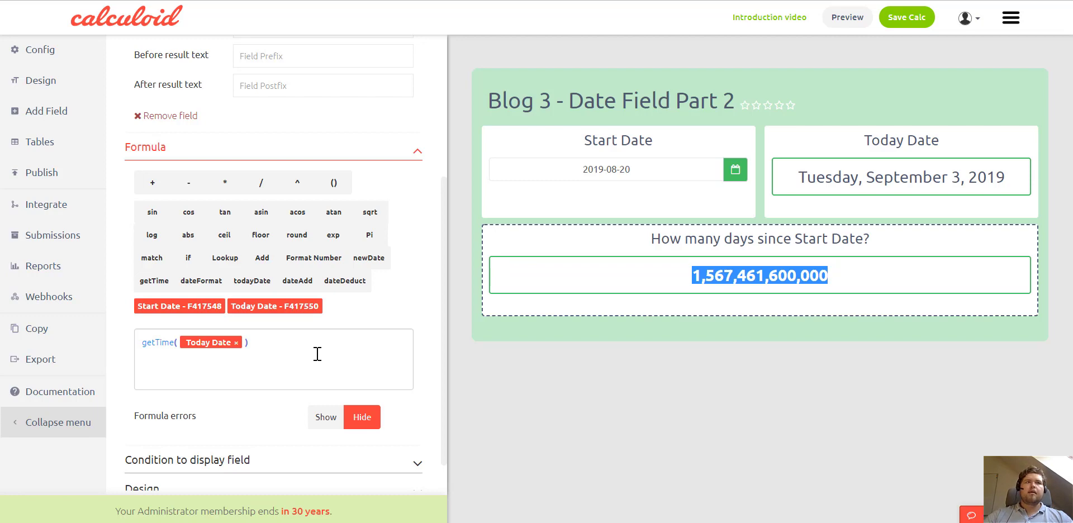
Add one day in milliseconds to the getTime term by appending + (60*60*1000*24) to the formula.
{"action": "left_click", "coordinate": [284, 347]}
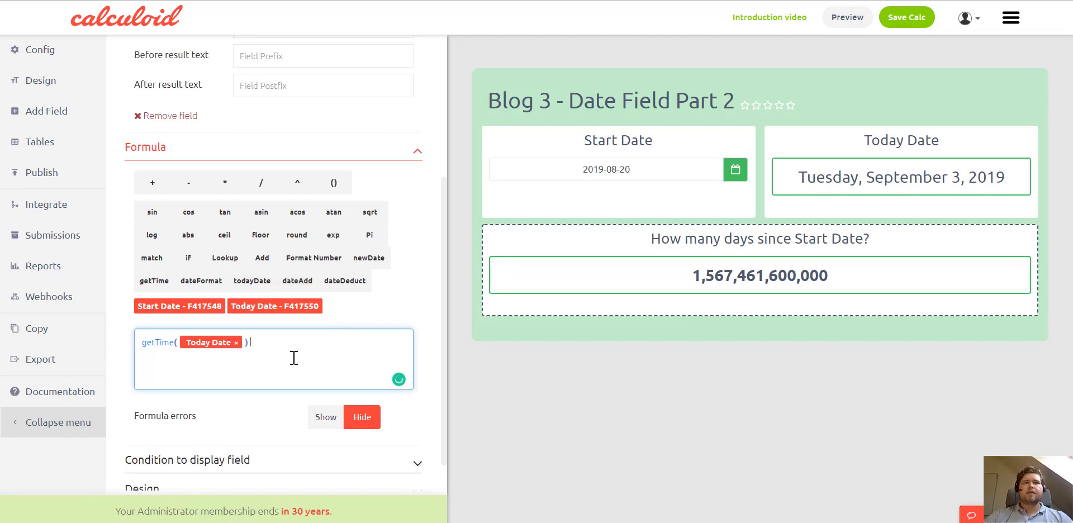
{"action": "type", "text": "+"}
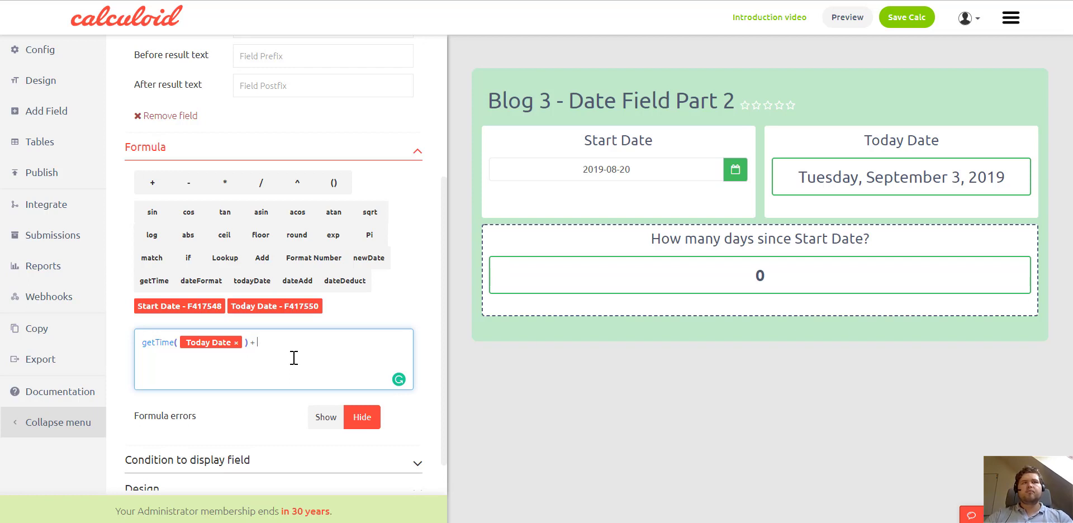
{"action": "type", "text": "0"}
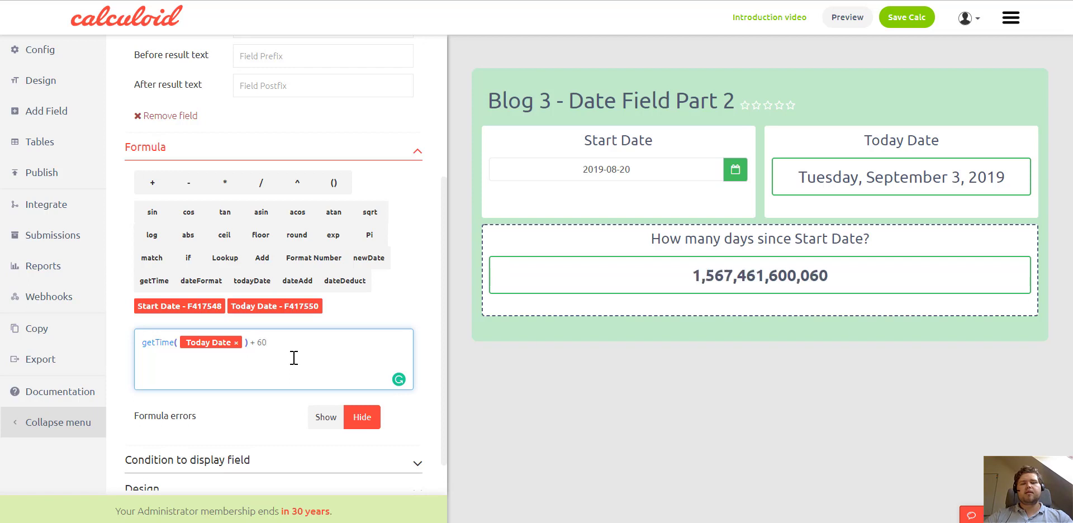
{"action": "type", "text": "*60*"}
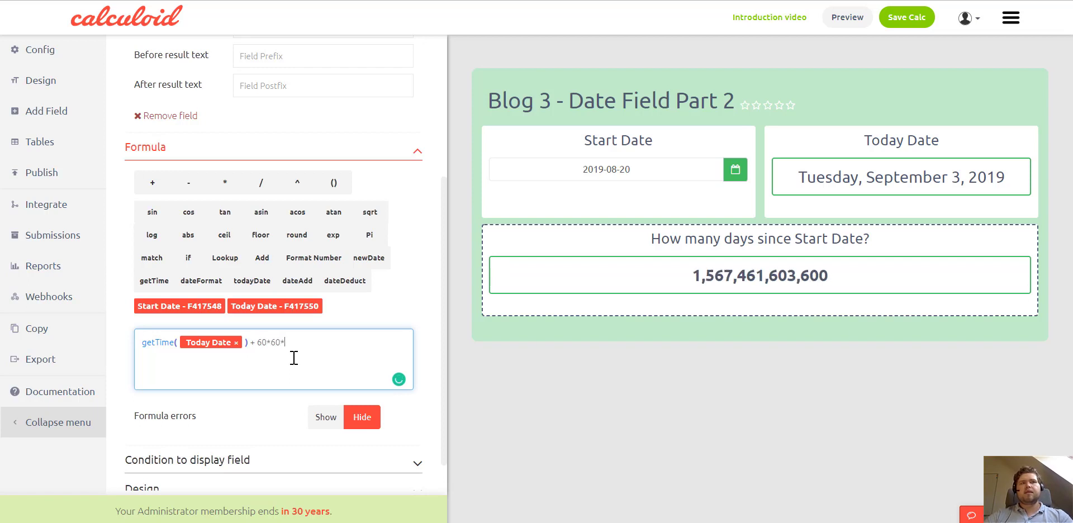
{"action": "type", "text": "100"}
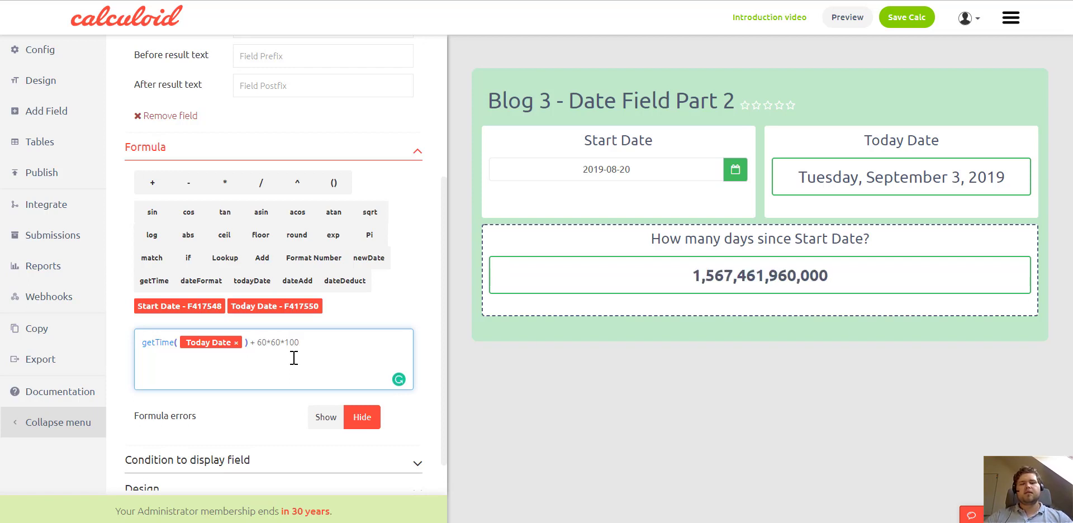
{"action": "type", "text": "0"}
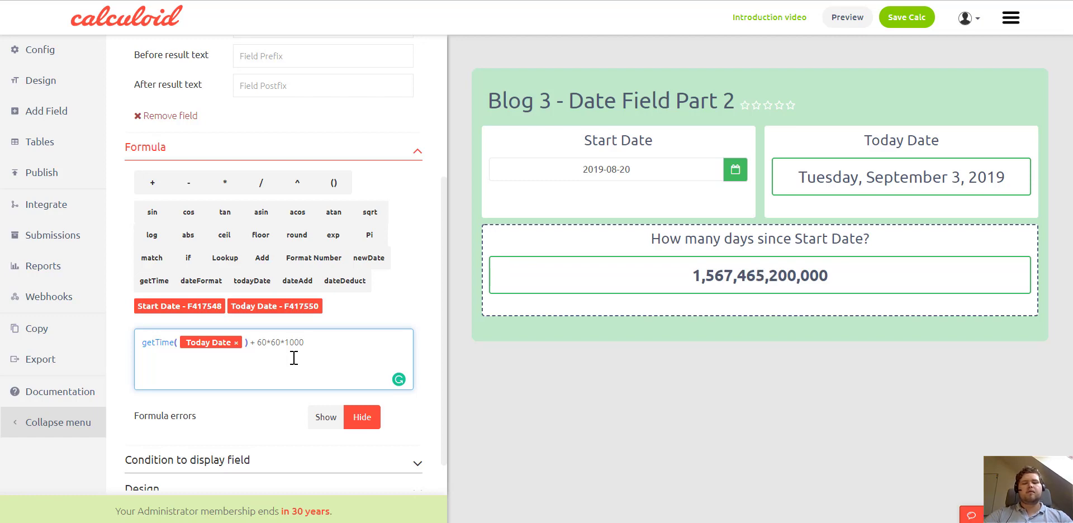
{"action": "type", "text": "*24"}
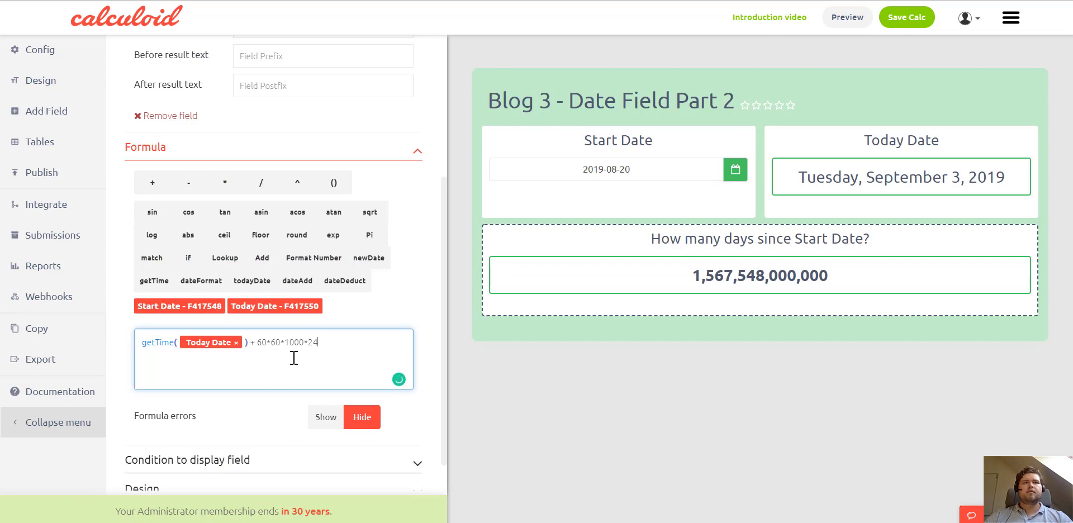
{"action": "type", "text": ")"}
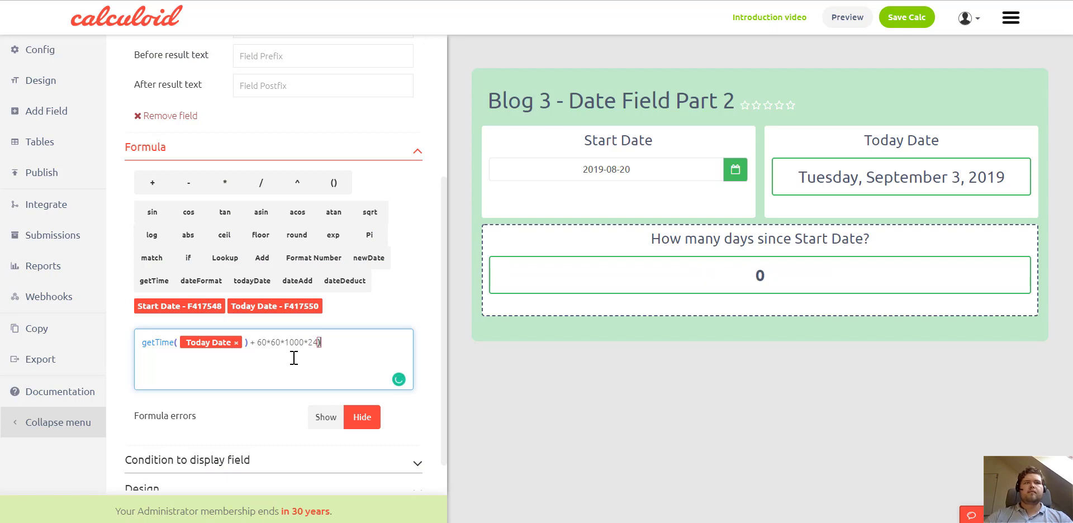
{"action": "left_click", "coordinate": [258, 342]}
{"action": "type", "text": "("}
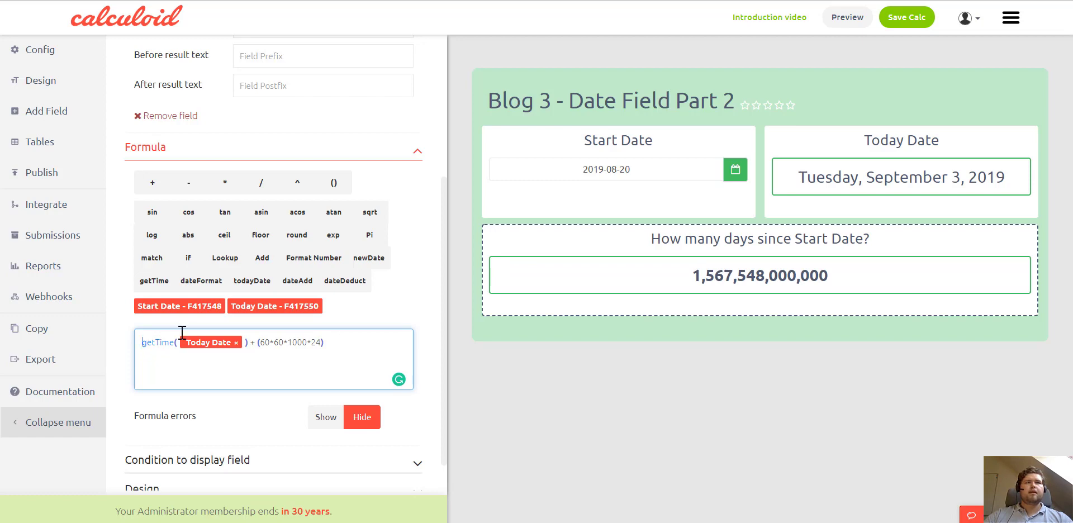
Wrap the whole sum in dateFormat with 'fullDate' as the format argument.
{"action": "type", "text": "date"}
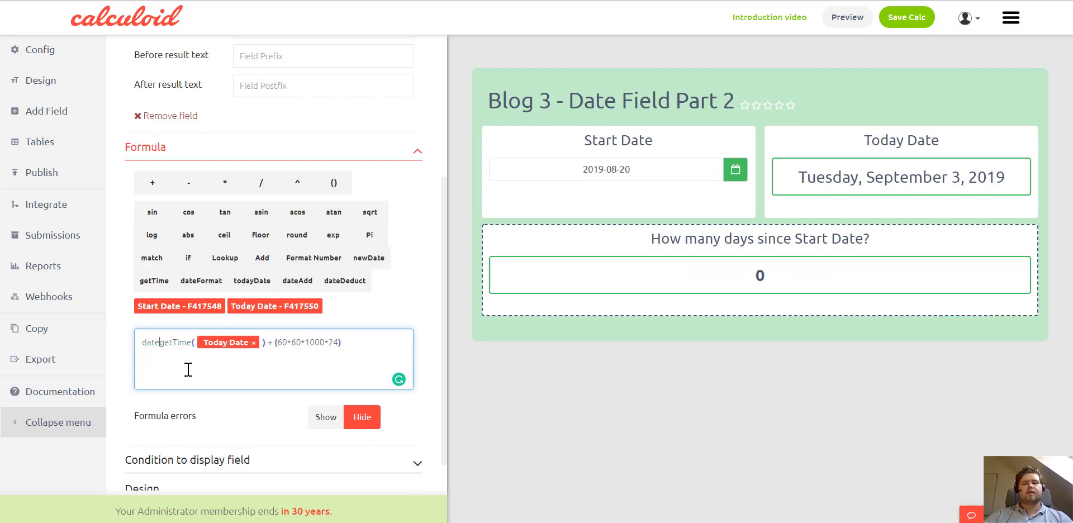
{"action": "type", "text": "Format "}
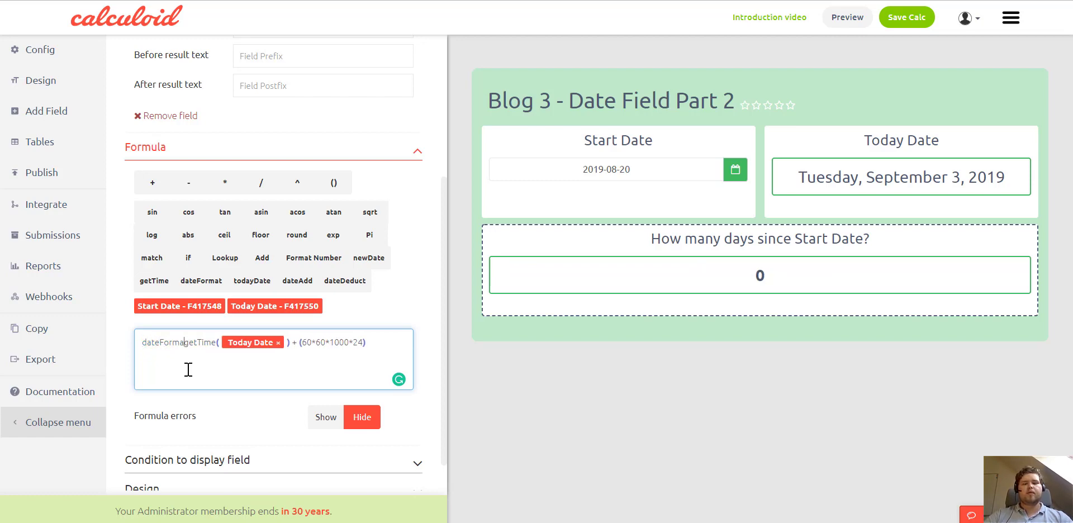
{"action": "type", "text": "("}
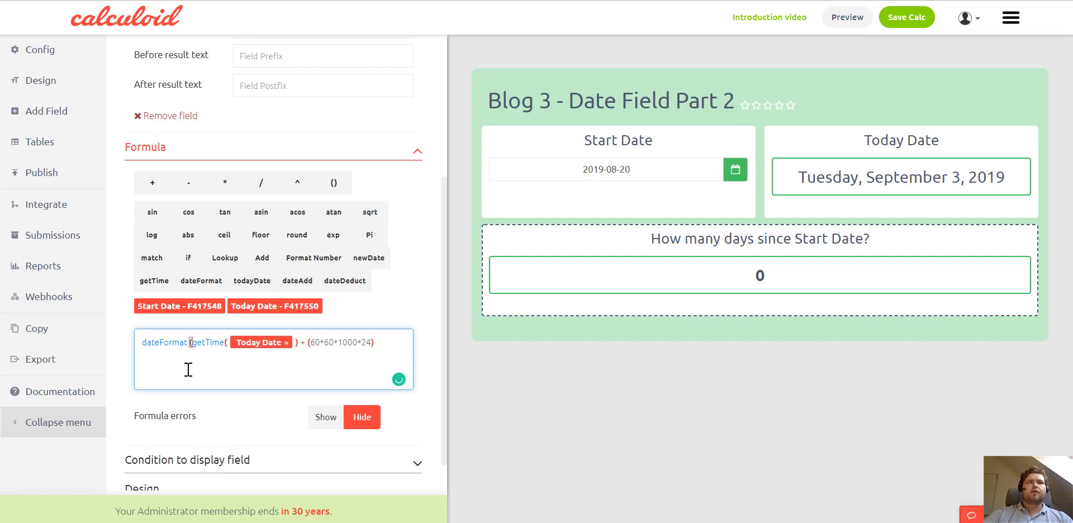
{"action": "left_click", "coordinate": [383, 342]}
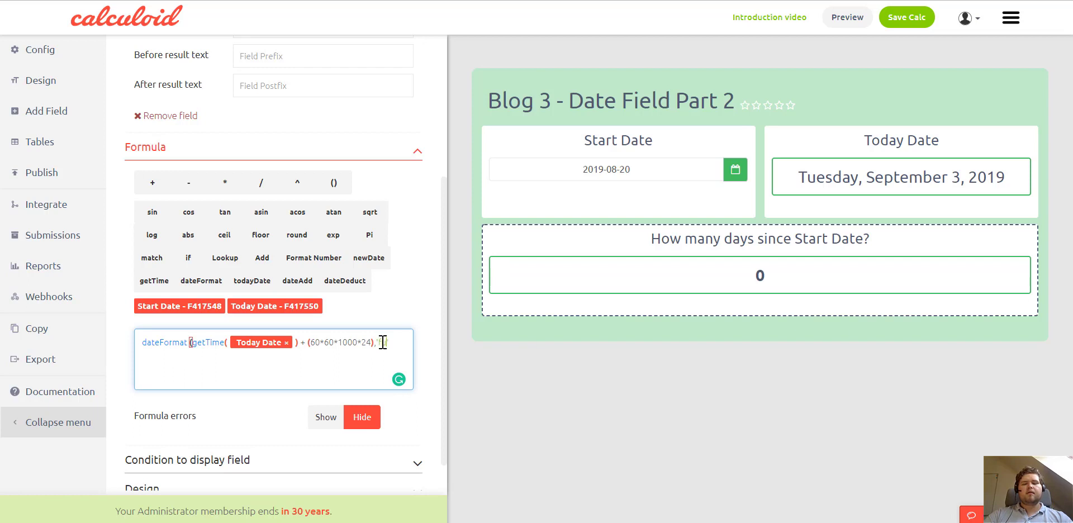
{"action": "type", "text": "'fullDat"}
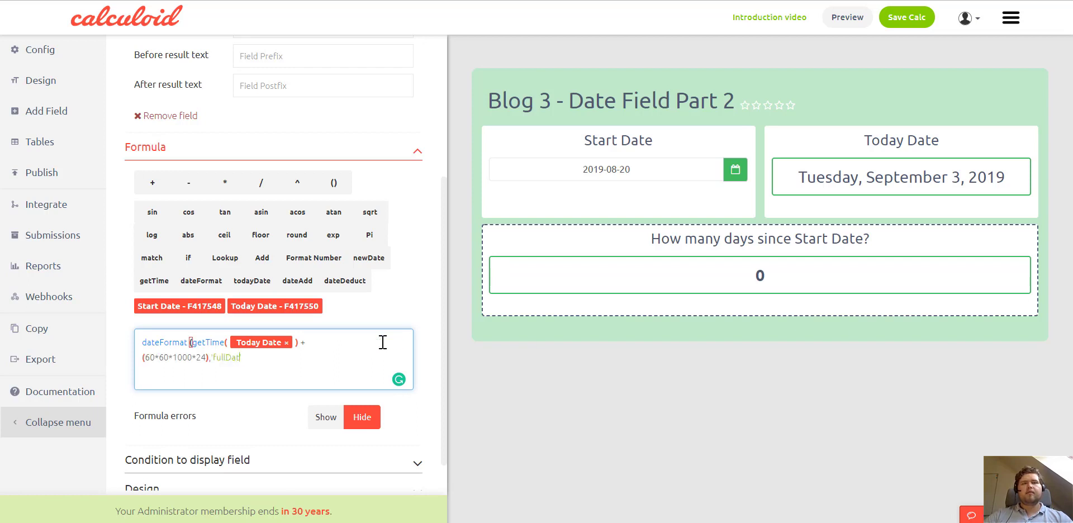
{"action": "type", "text": "e')"}
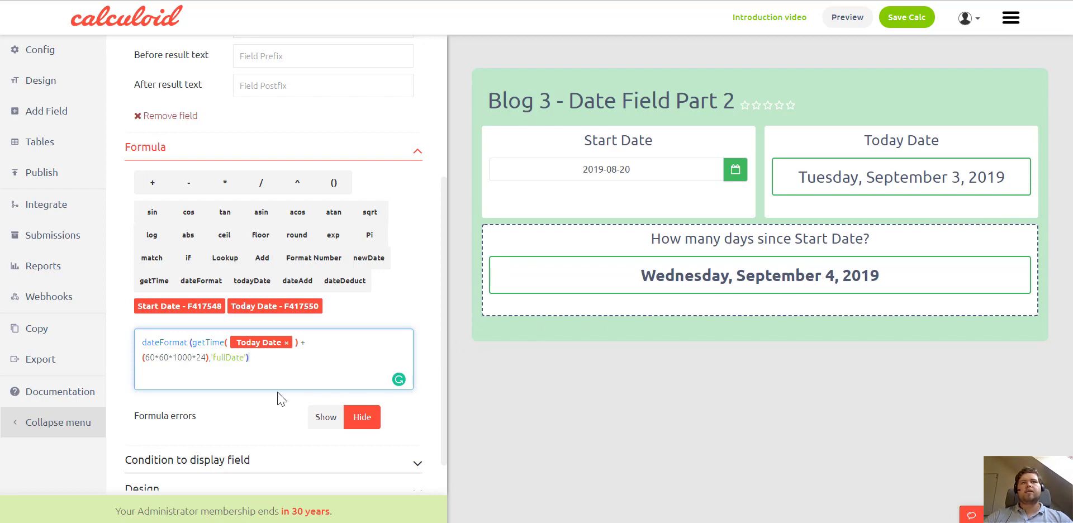
{"action": "left_click_drag", "start_coordinate": [206, 357], "coordinate": [148, 356]}
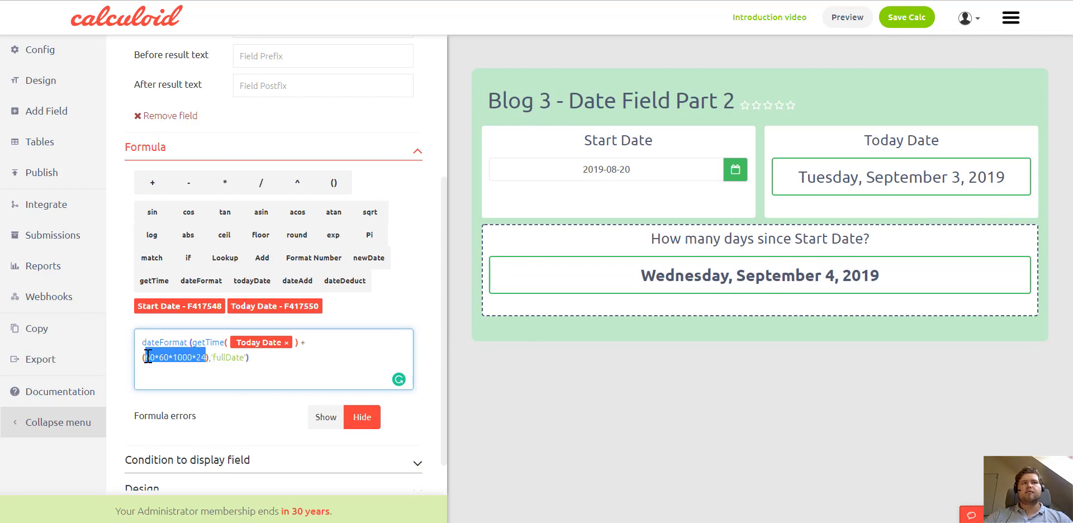
{"action": "left_click", "coordinate": [313, 356]}
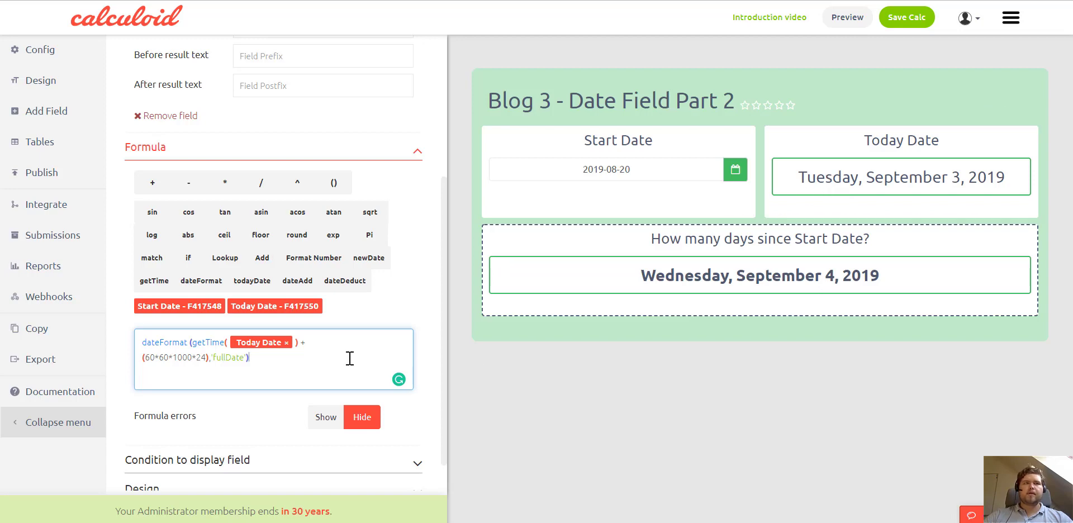
Remove the dateFormat wrapper, the added milliseconds and the plus sign, leaving only the getTime term of Today Date.
{"action": "left_click_drag", "start_coordinate": [260, 363], "coordinate": [127, 365]}
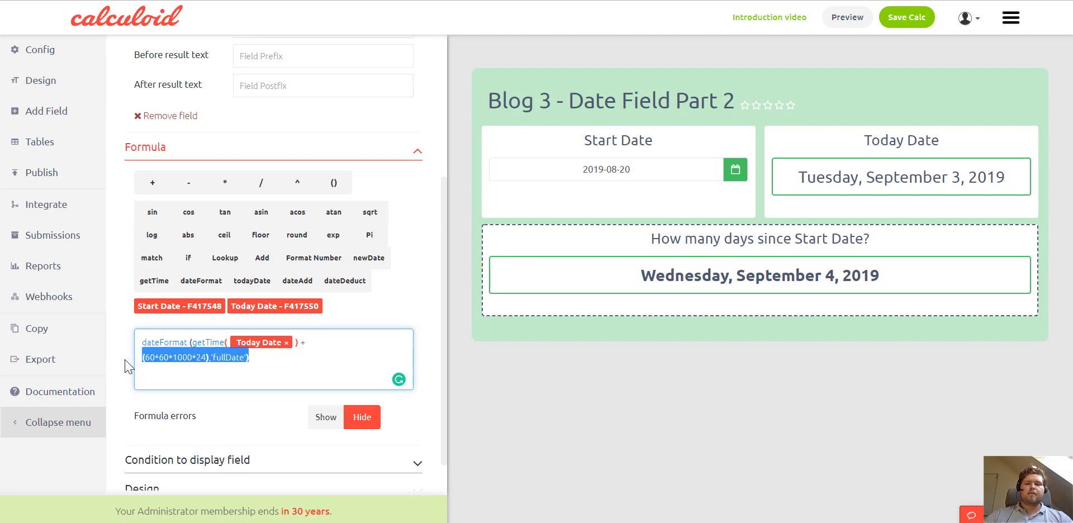
{"action": "key", "text": "BackSpace"}
{"action": "left_click_drag", "start_coordinate": [192, 341], "coordinate": [128, 342]}
{"action": "key", "text": "BackSpace"}
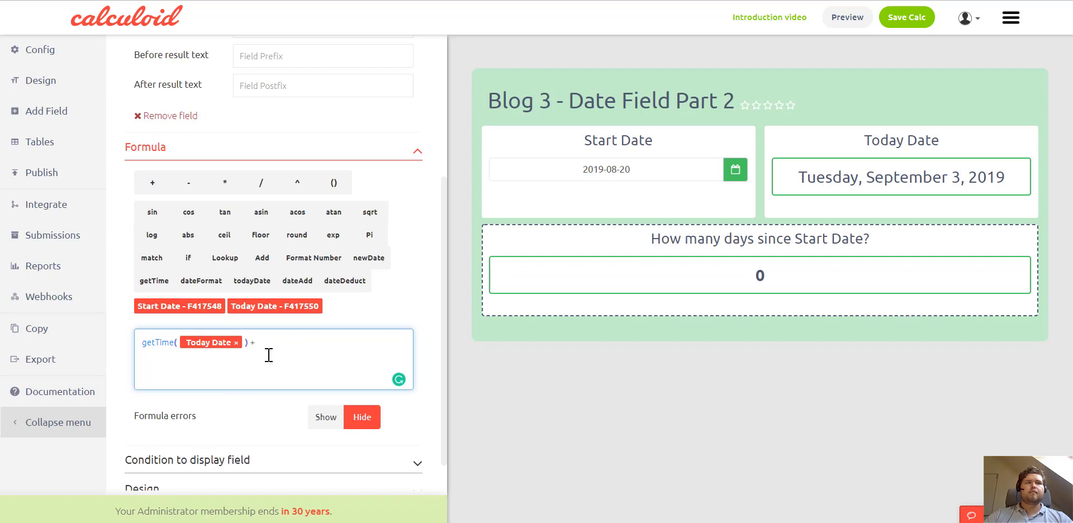
{"action": "key", "text": "BackSpace"}
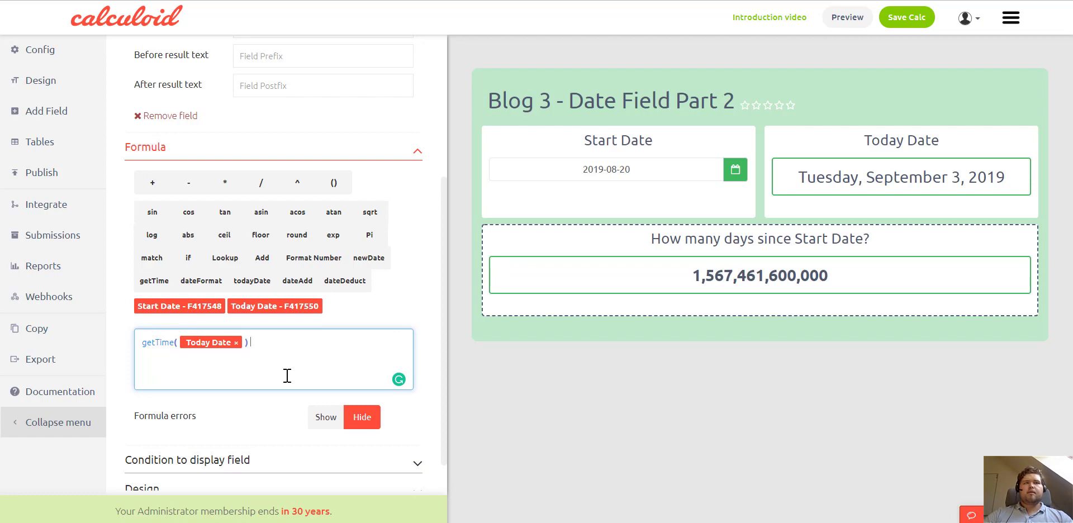
Subtract the getTime of Start Date from the getTime term of Today Date in the formula.
{"action": "type", "text": "- "}
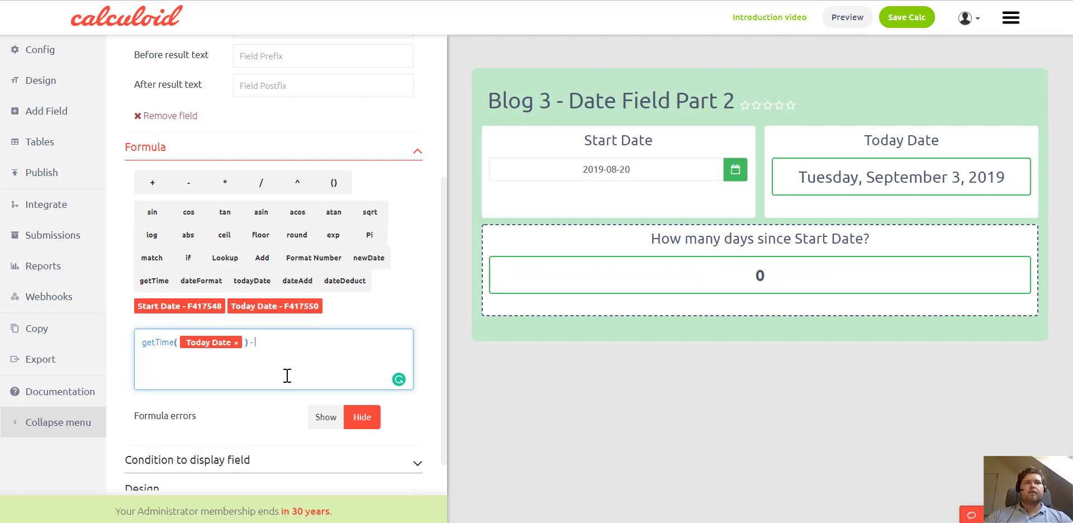
{"action": "type", "text": "getTime "}
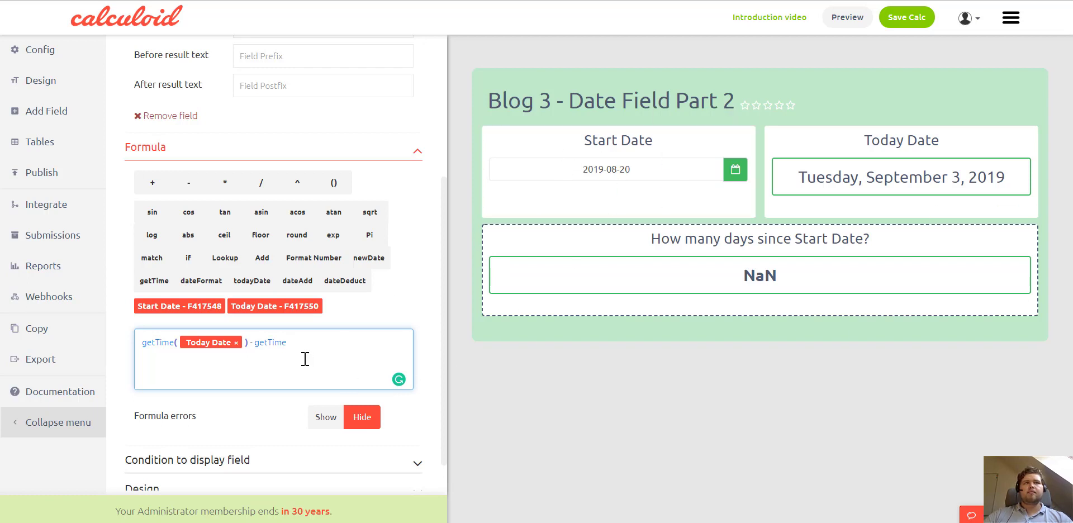
{"action": "type", "text": "()"}
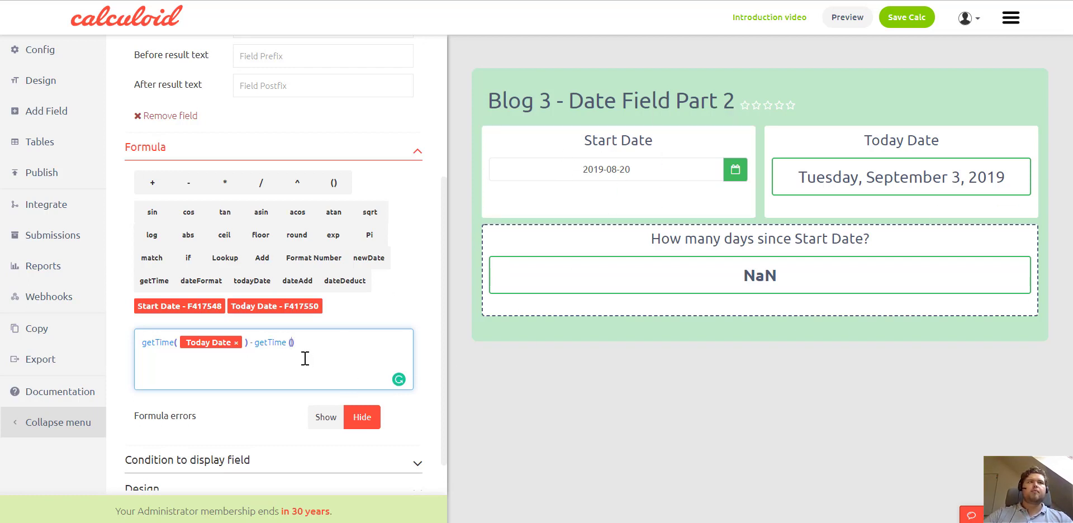
{"action": "left_click", "coordinate": [145, 308]}
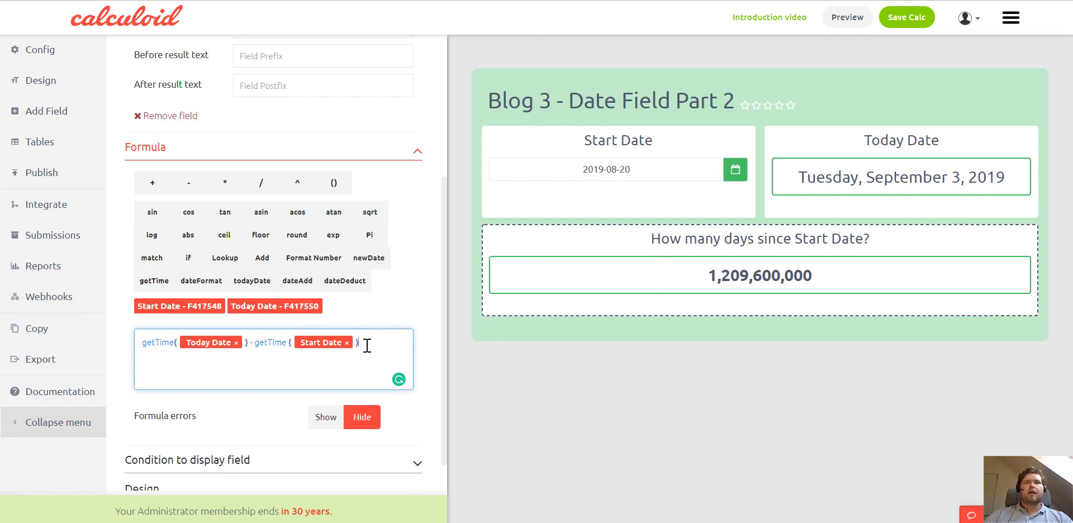
Enclose the time difference in parentheses and divide it by 1000/60/60/24 to convert milliseconds to days.
{"action": "left_click", "coordinate": [141, 343]}
{"action": "type", "text": "("}
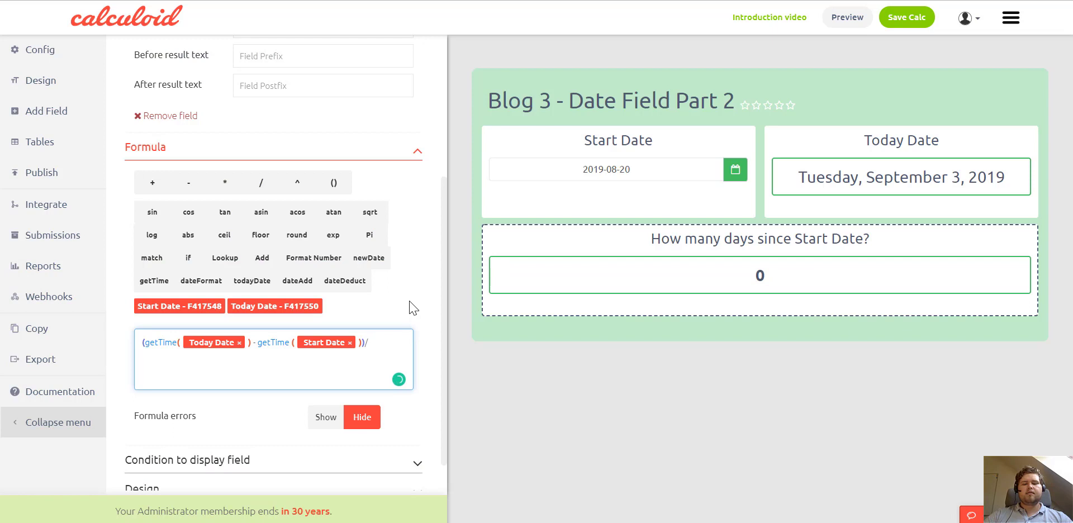
{"action": "type", "text": "100"}
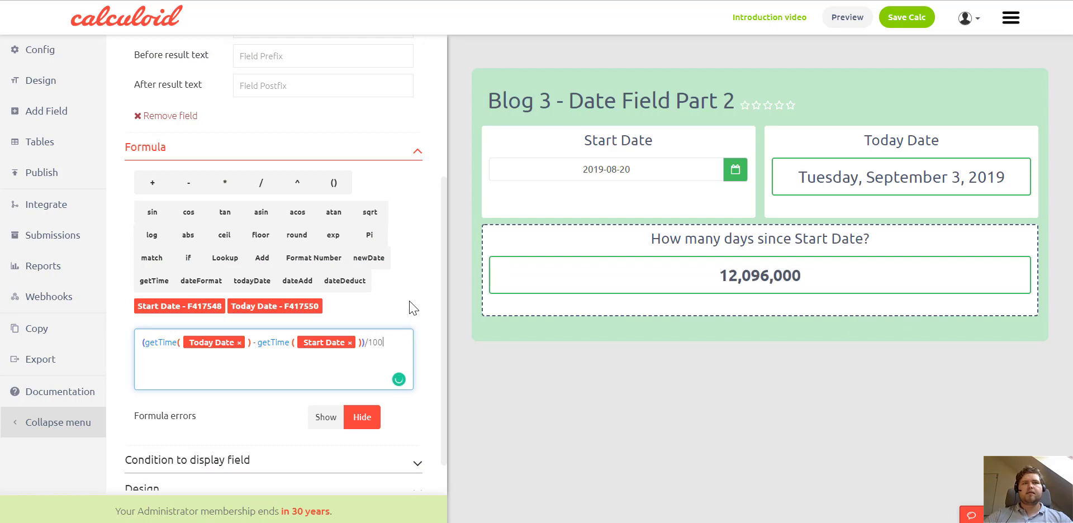
{"action": "type", "text": "0/60/60/"}
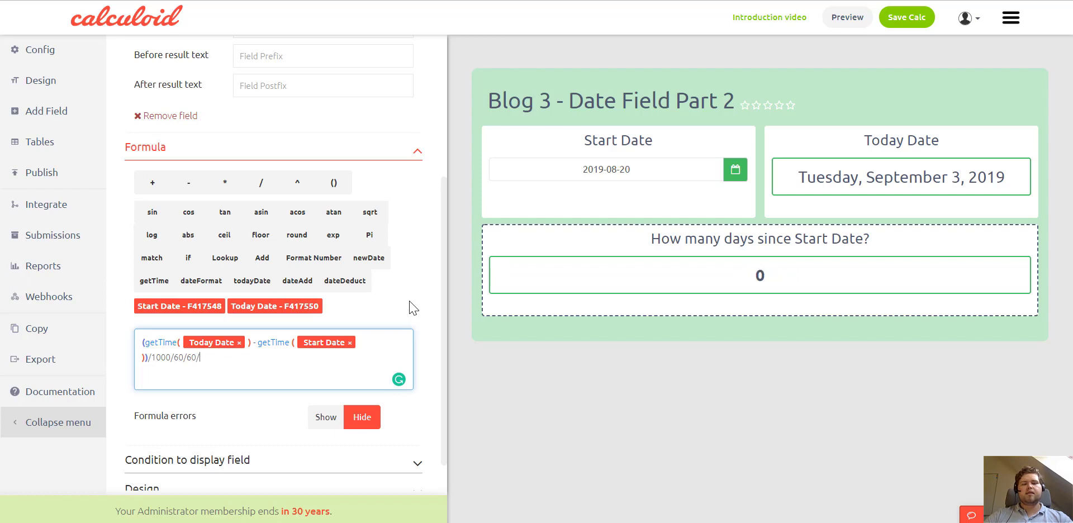
{"action": "type", "text": "24"}
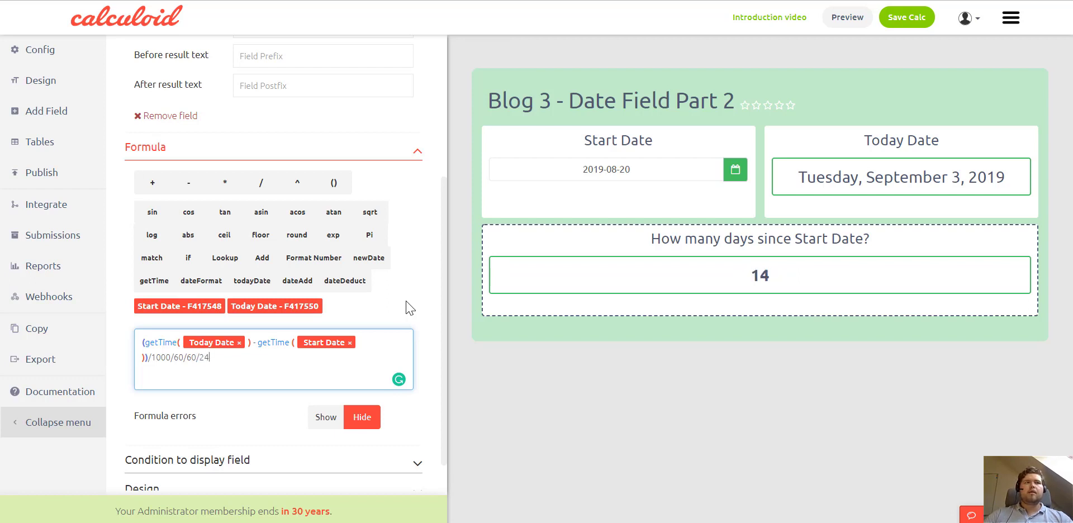
Examine each divisor in the formula, then compare the Start Date and Today Date values with the calculated result.
{"action": "double_click", "coordinate": [159, 358]}
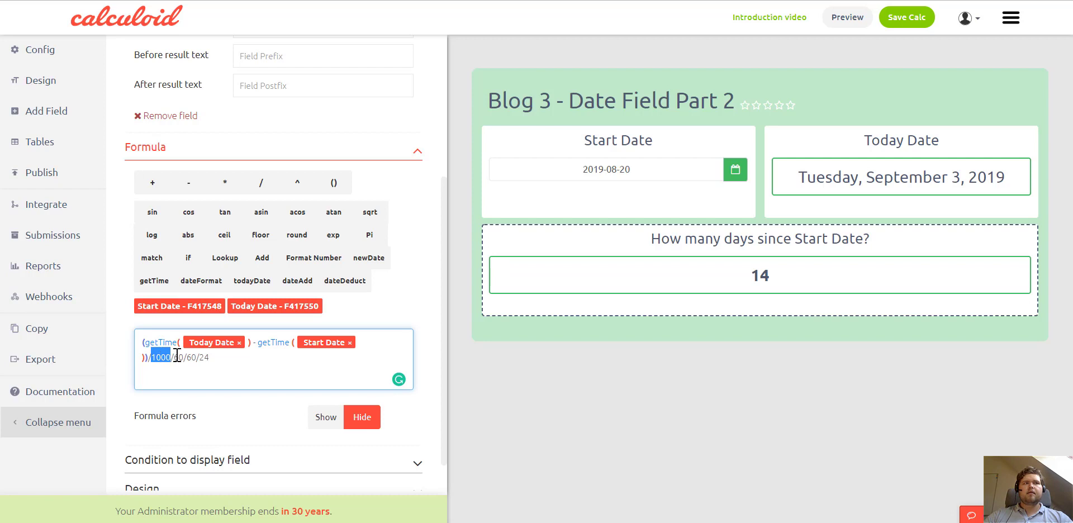
{"action": "left_click", "coordinate": [177, 357]}
{"action": "double_click", "coordinate": [176, 357]}
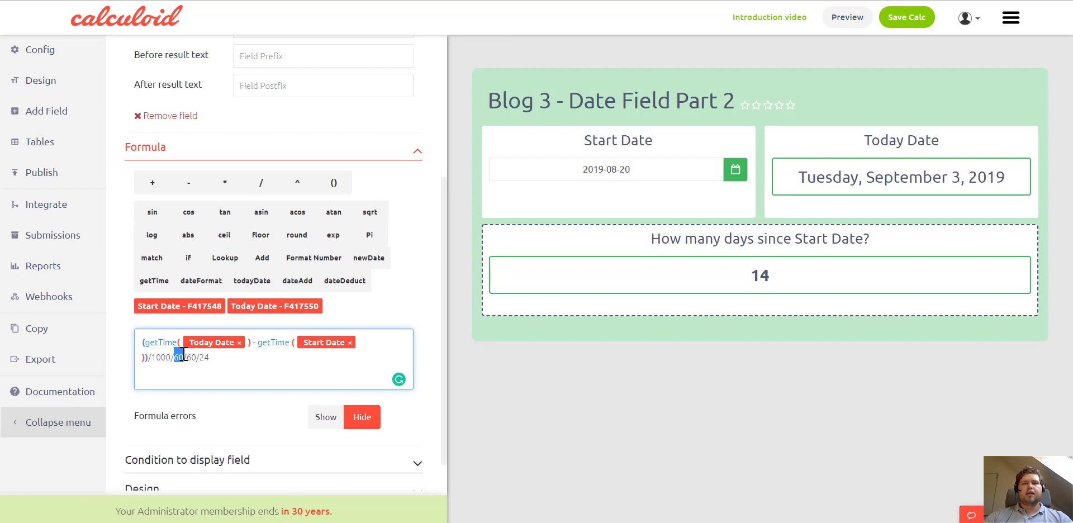
{"action": "double_click", "coordinate": [192, 357]}
{"action": "double_click", "coordinate": [206, 357]}
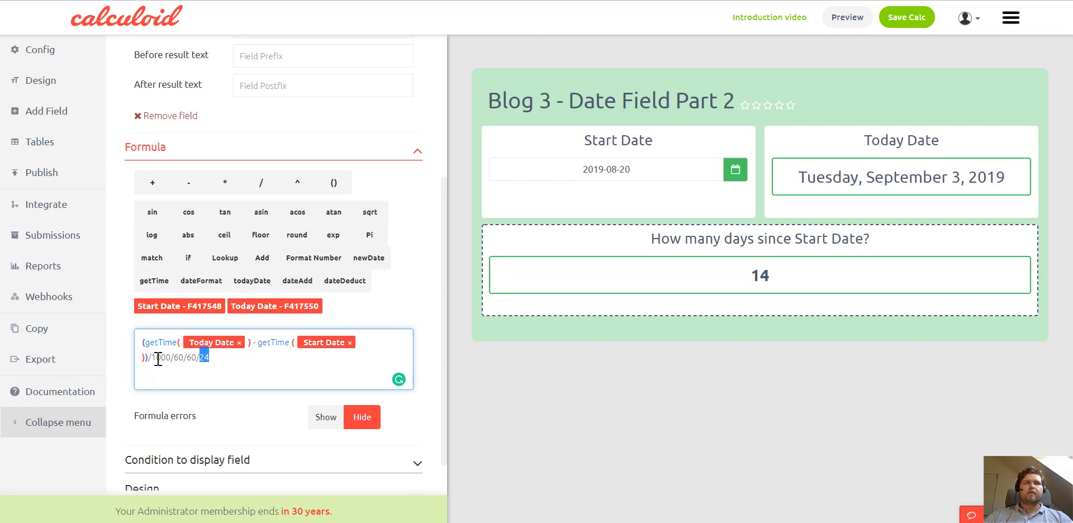
{"action": "left_click", "coordinate": [207, 366]}
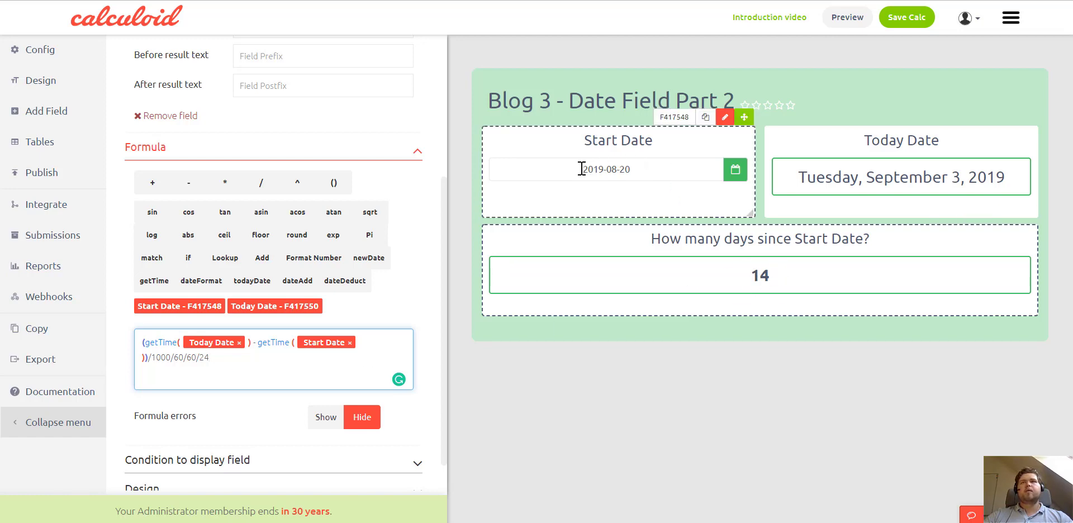
{"action": "left_click_drag", "start_coordinate": [580, 168], "coordinate": [706, 172]}
{"action": "left_click_drag", "start_coordinate": [798, 181], "coordinate": [986, 198]}
{"action": "left_click", "coordinate": [771, 289]}
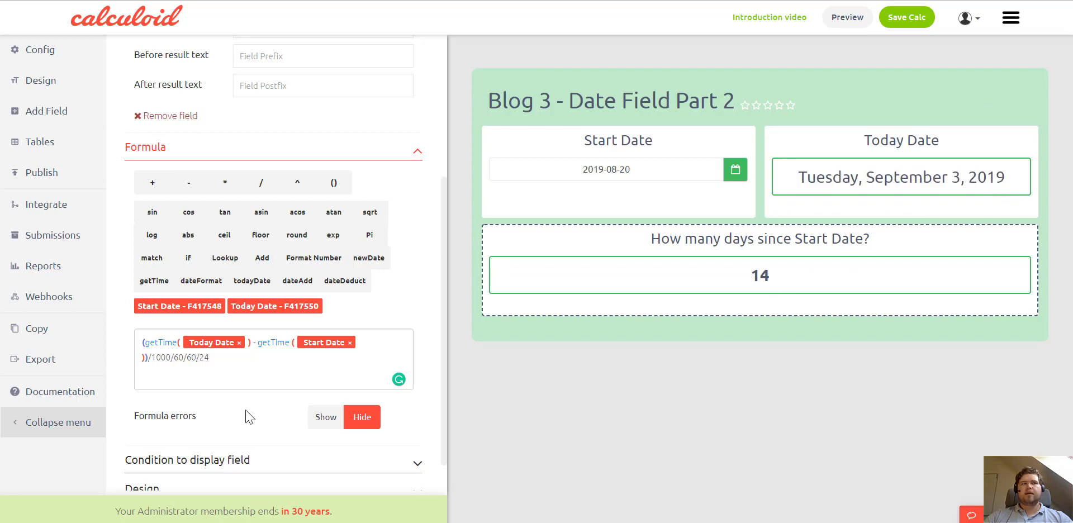
Enclose the whole days calculation in an outer pair of parentheses and divide it by 365.
{"action": "left_click", "coordinate": [220, 360]}
{"action": "type", "text": ")"}
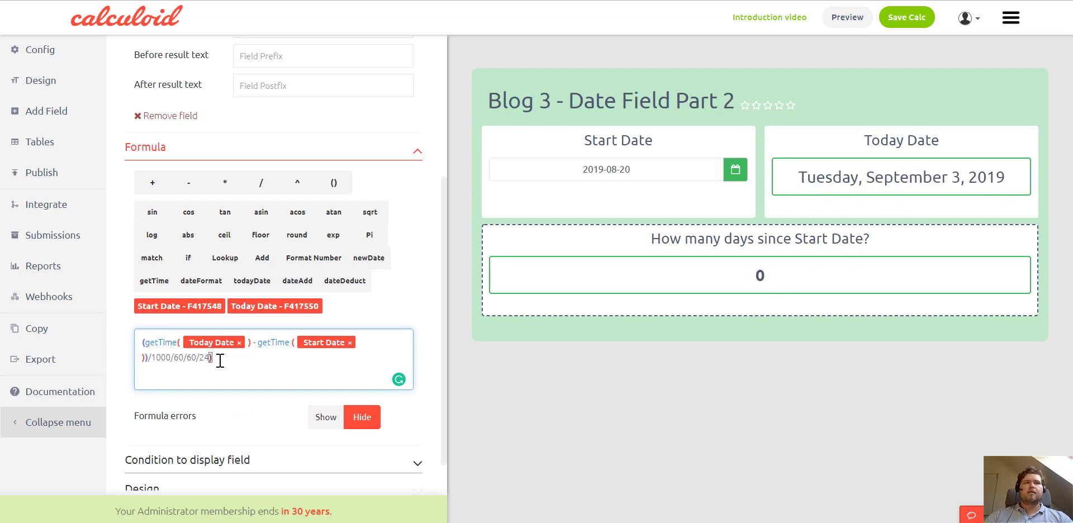
{"action": "left_click", "coordinate": [141, 342]}
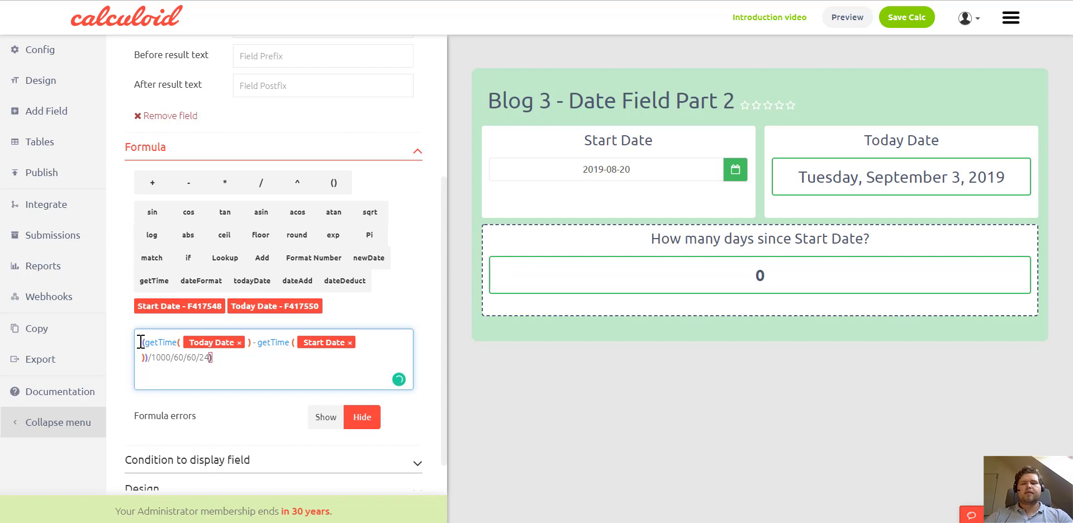
{"action": "type", "text": "("}
{"action": "left_click", "coordinate": [235, 361]}
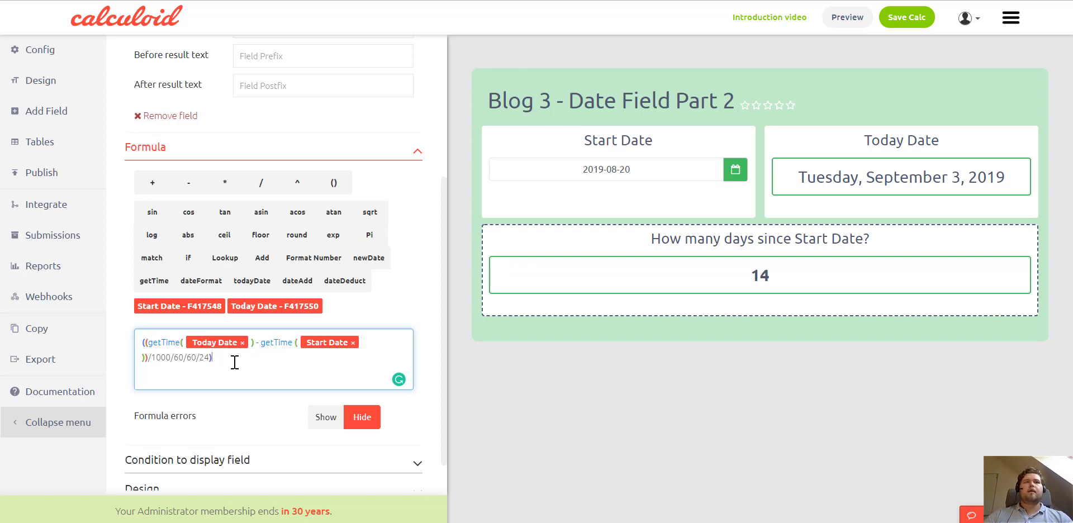
{"action": "type", "text": "/"}
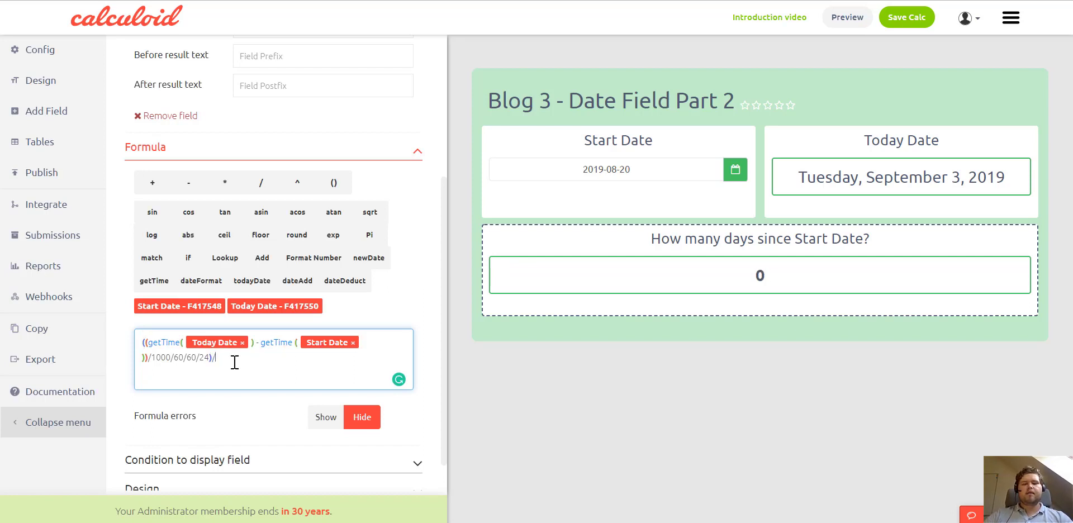
{"action": "type", "text": "365"}
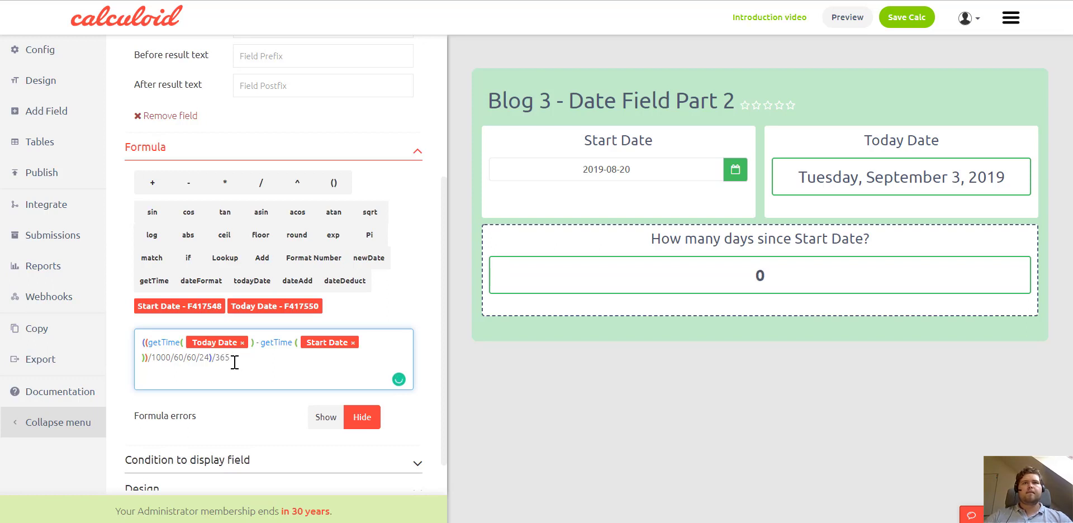
Check the formula errors option and remove the outer parentheses, keeping the divisors as /1000/60/60/24/365.
{"action": "left_click", "coordinate": [326, 417]}
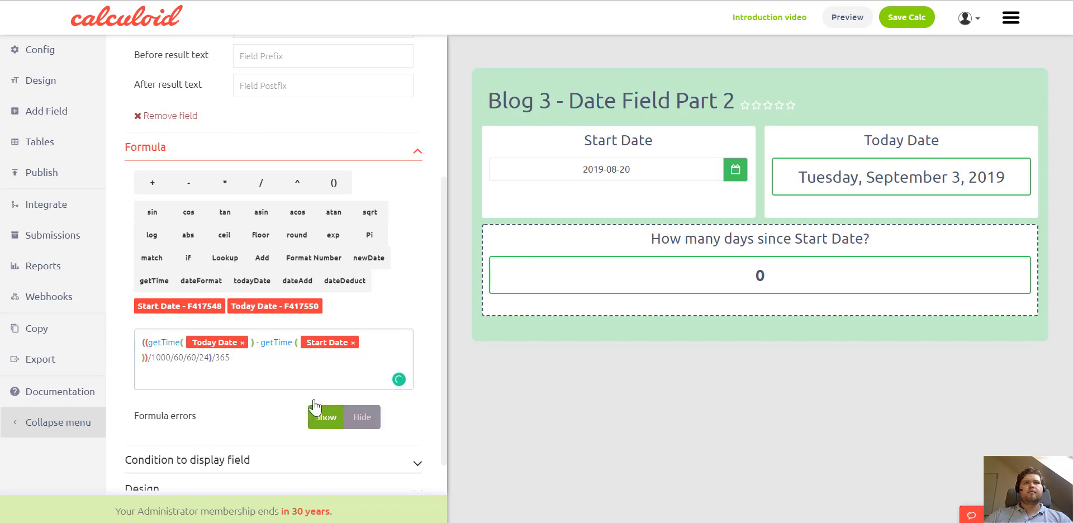
{"action": "left_click", "coordinate": [214, 357]}
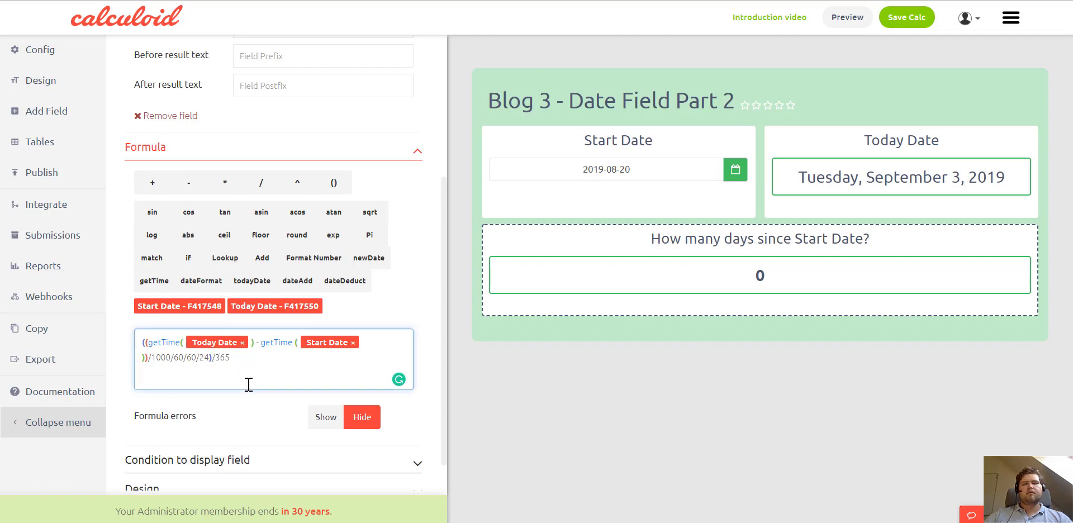
{"action": "key", "text": "BackSpace"}
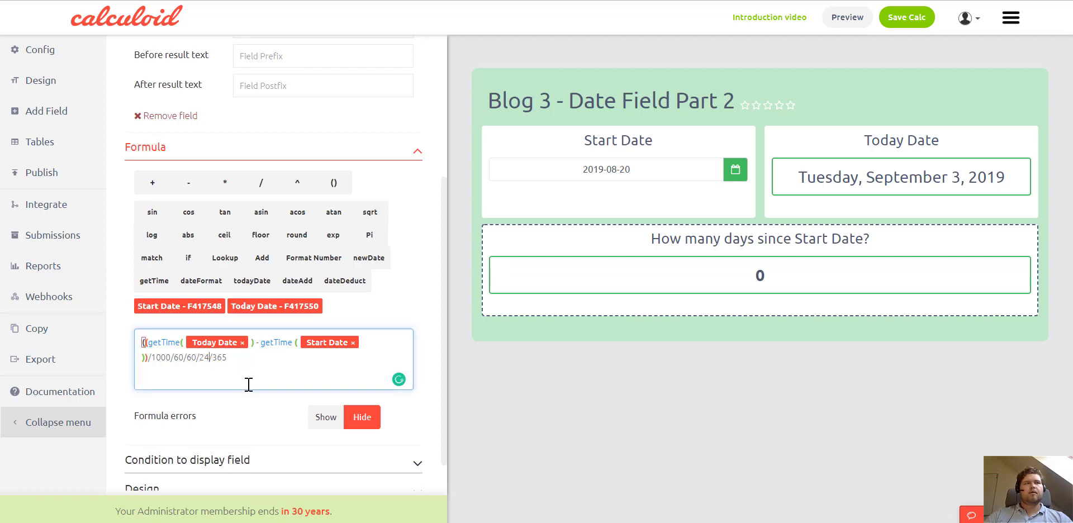
{"action": "left_click", "coordinate": [147, 341]}
{"action": "key", "text": "BackSpace"}
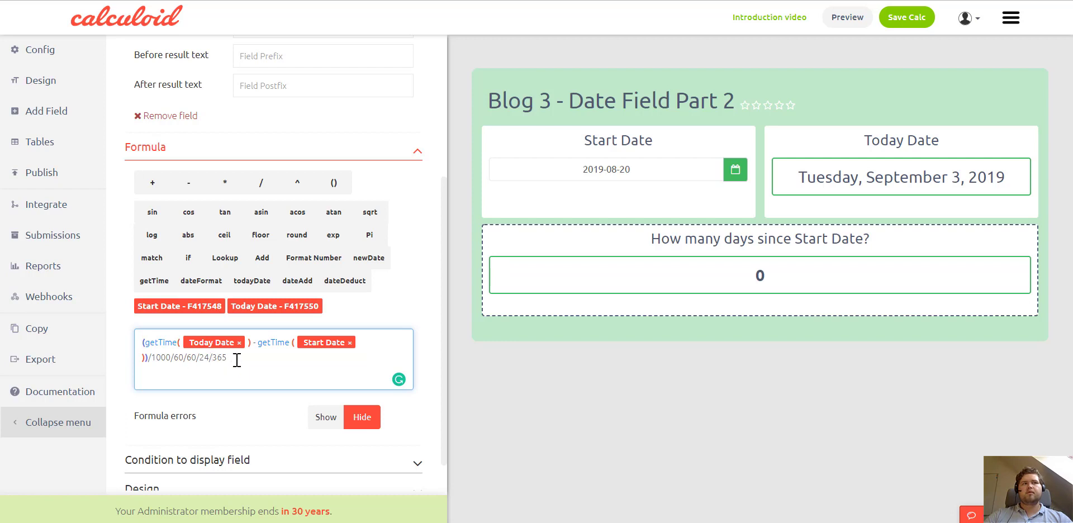
{"action": "key", "text": "BackSpace"}
{"action": "key", "text": "BackSpace"}
{"action": "type", "text": "/3"}
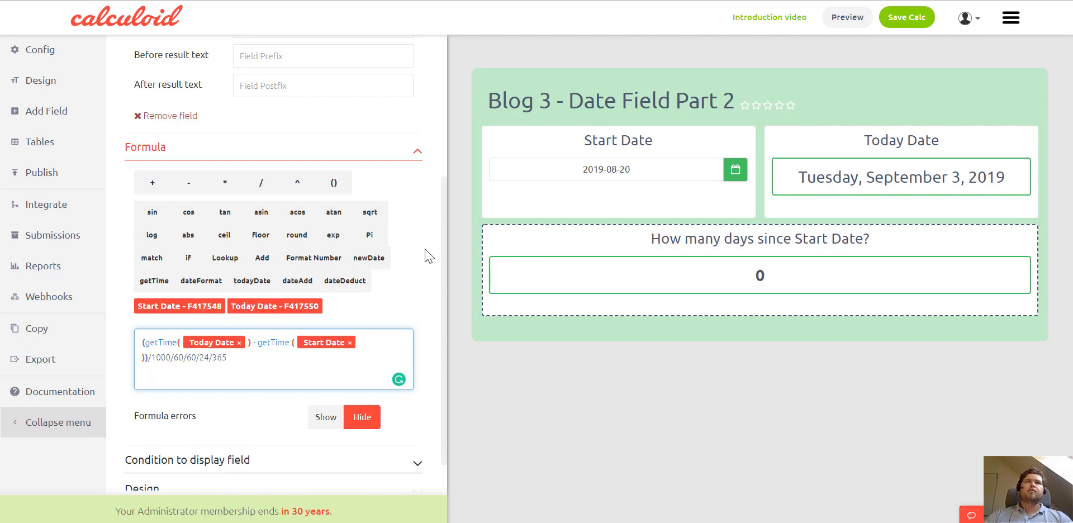
Set the decimal places of the "How many days since Start Date?" field to 3.
{"action": "scroll", "coordinate": [416, 246], "scroll_direction": "up", "scroll_amount": 5}
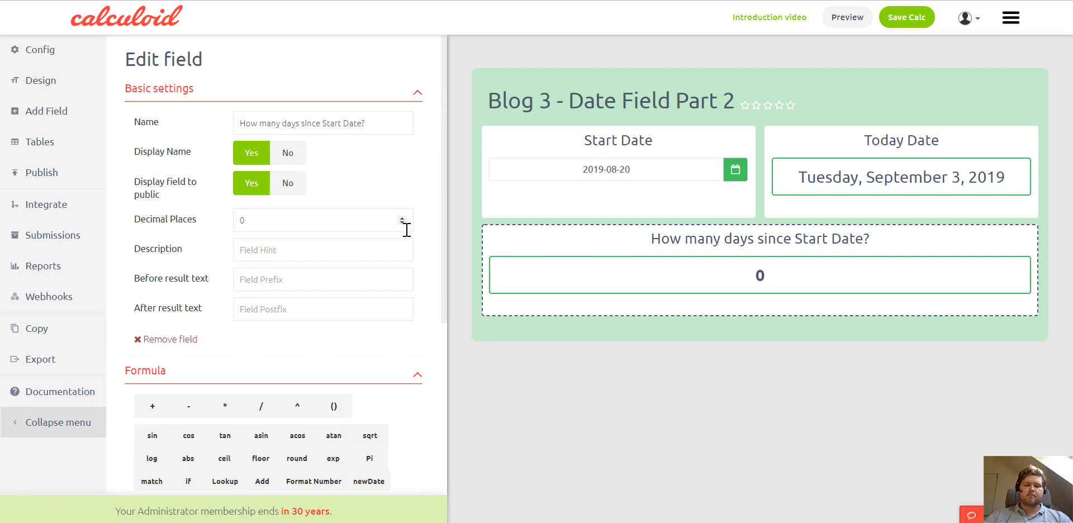
{"action": "left_click", "coordinate": [401, 219]}
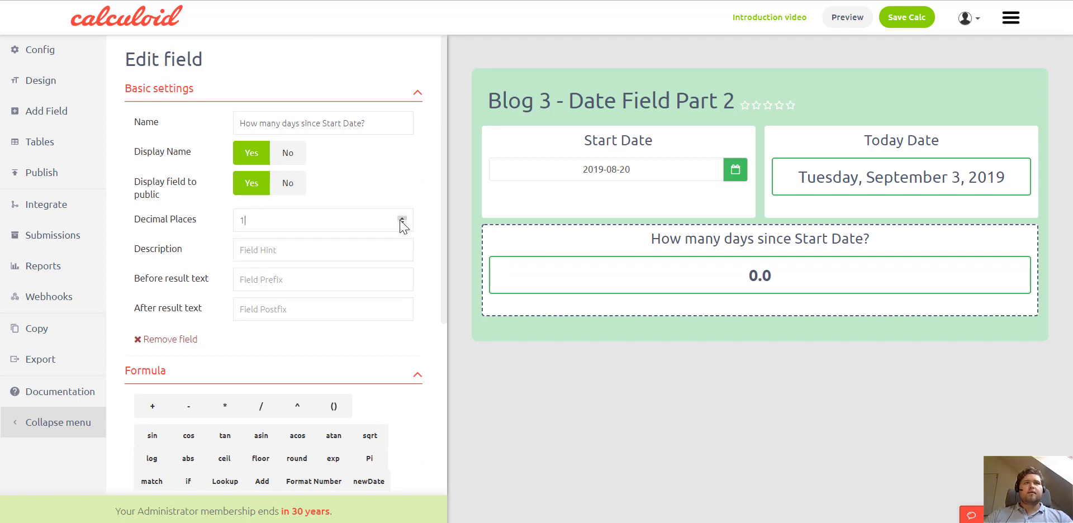
{"action": "left_click", "coordinate": [401, 219]}
{"action": "left_click", "coordinate": [402, 220]}
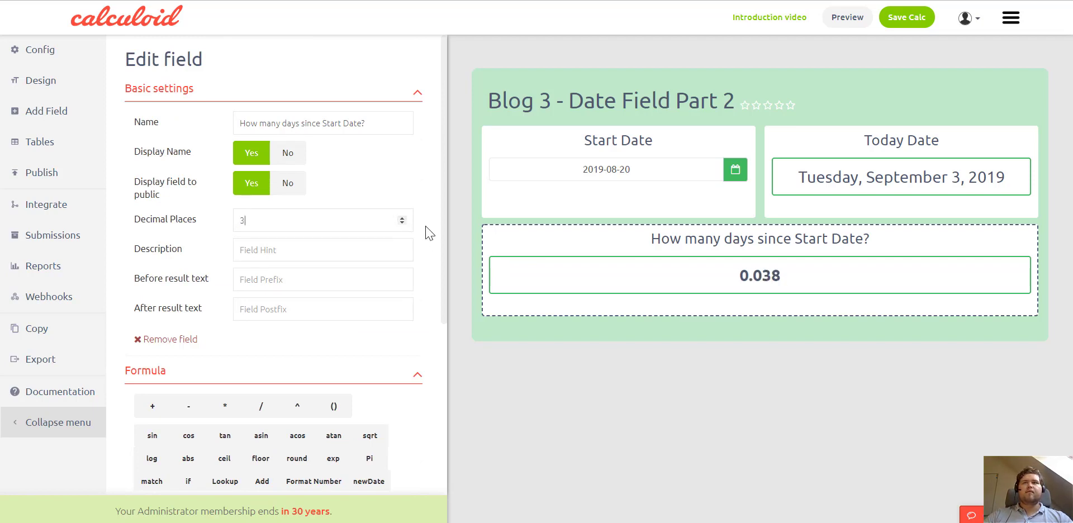
Enclose the entire formula including /365 in parentheses and multiply it by 100 to get a percentage.
{"action": "scroll", "coordinate": [426, 230], "scroll_direction": "down", "scroll_amount": 5}
{"action": "left_click", "coordinate": [268, 326]}
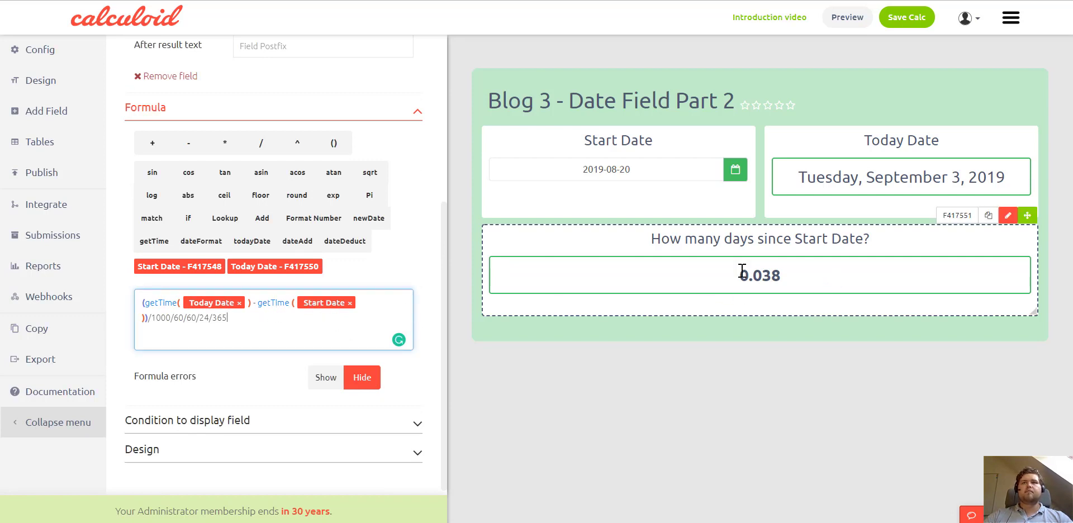
{"action": "left_click_drag", "start_coordinate": [739, 273], "coordinate": [781, 270]}
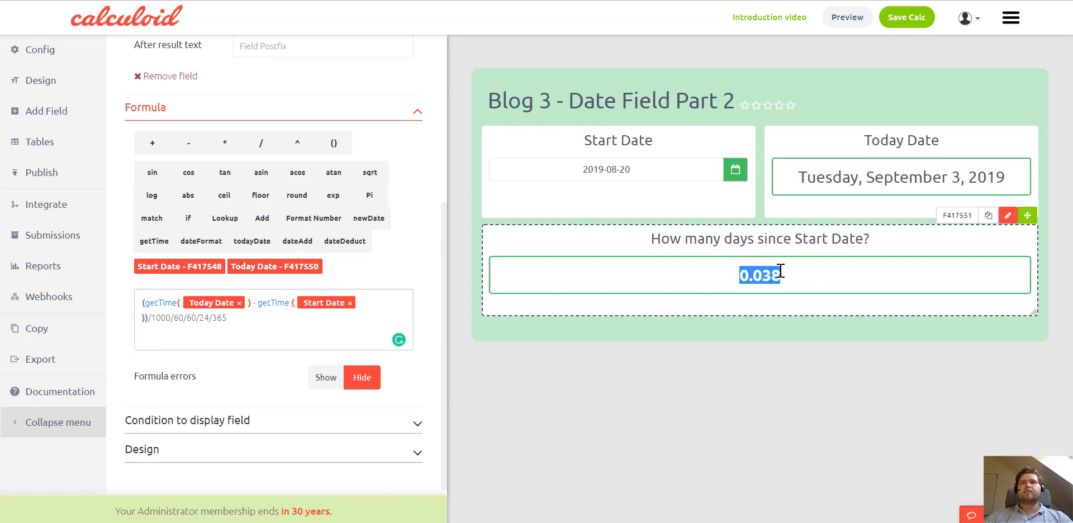
{"action": "left_click", "coordinate": [257, 317]}
{"action": "type", "text": "*"}
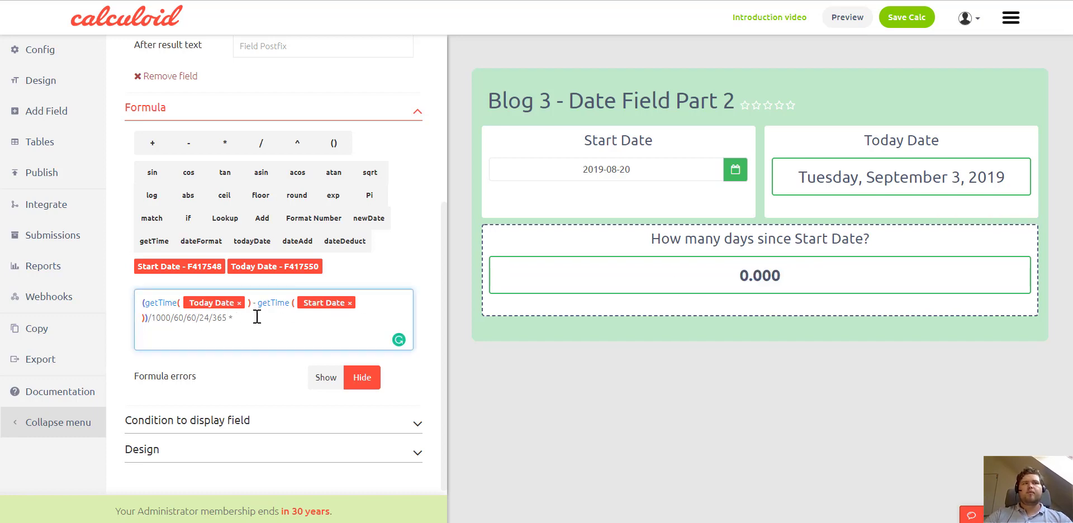
{"action": "key", "text": "BackSpace"}
{"action": "key", "text": "BackSpace"}
{"action": "type", "text": ")"}
{"action": "left_click", "coordinate": [142, 302]}
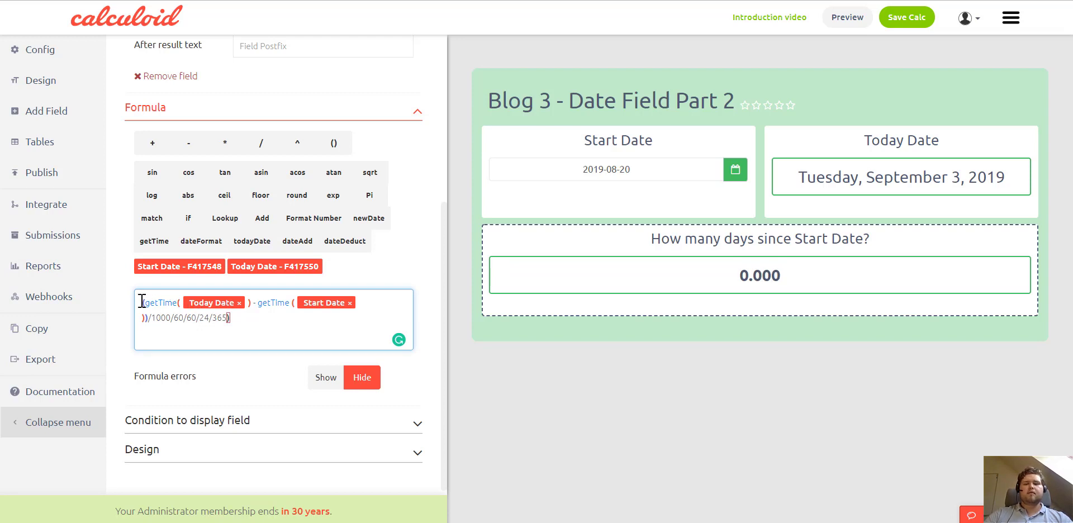
{"action": "type", "text": "("}
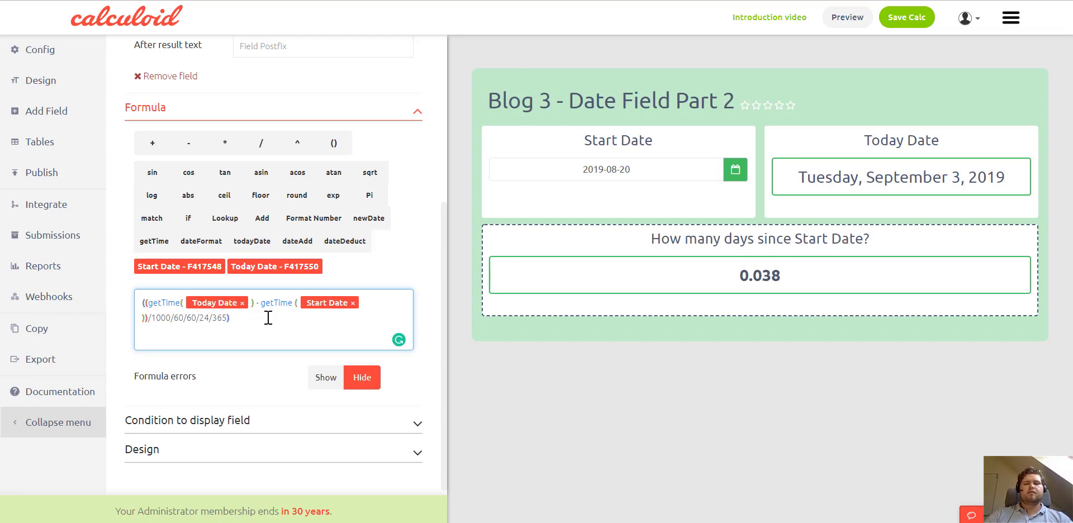
{"action": "left_click", "coordinate": [268, 318]}
{"action": "type", "text": "*100"}
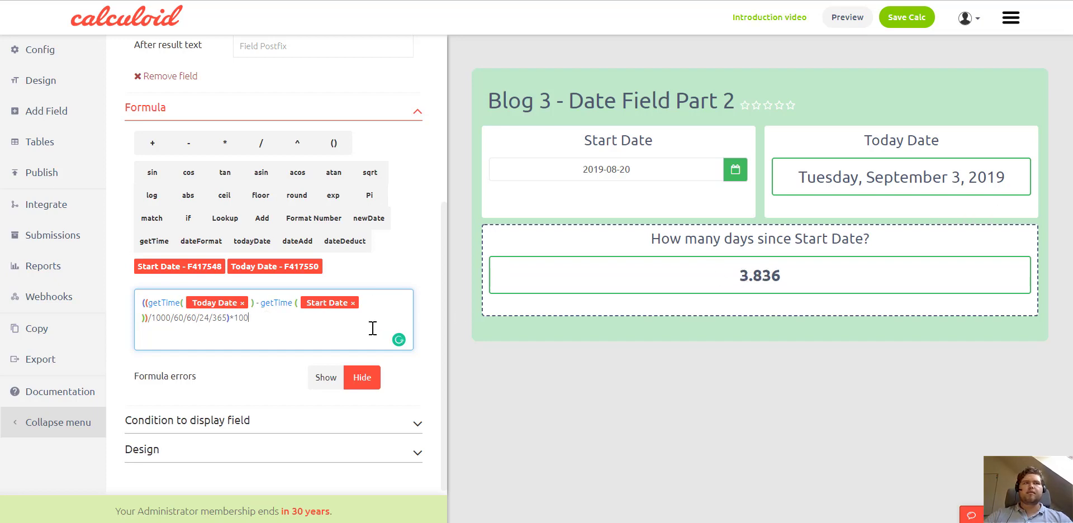
Set the text after the result of the "How many days since Start Date?" field to %.
{"action": "scroll", "coordinate": [402, 235], "scroll_direction": "up", "scroll_amount": 2}
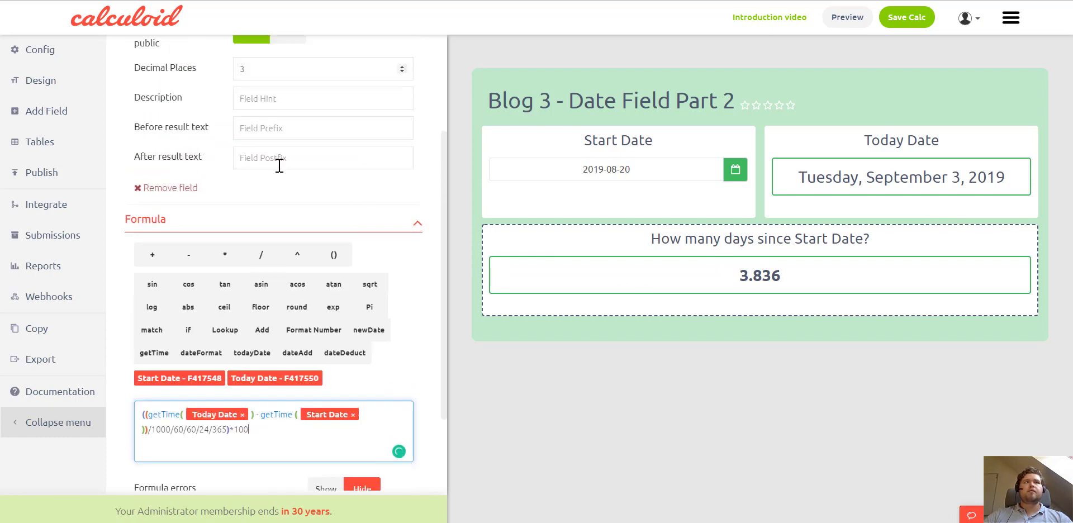
{"action": "left_click", "coordinate": [278, 158]}
{"action": "type", "text": "%"}
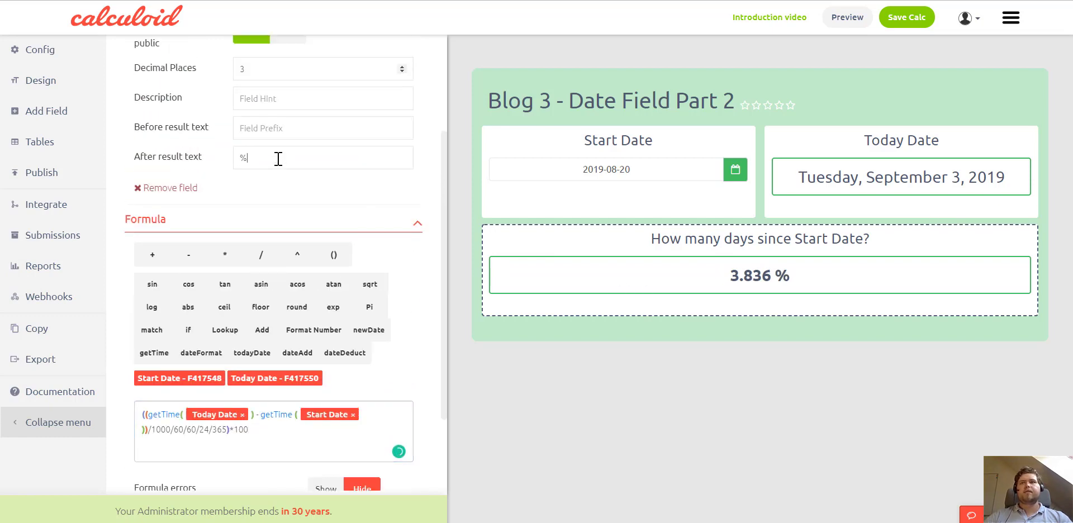
{"action": "scroll", "coordinate": [412, 257], "scroll_direction": "down", "scroll_amount": 2}
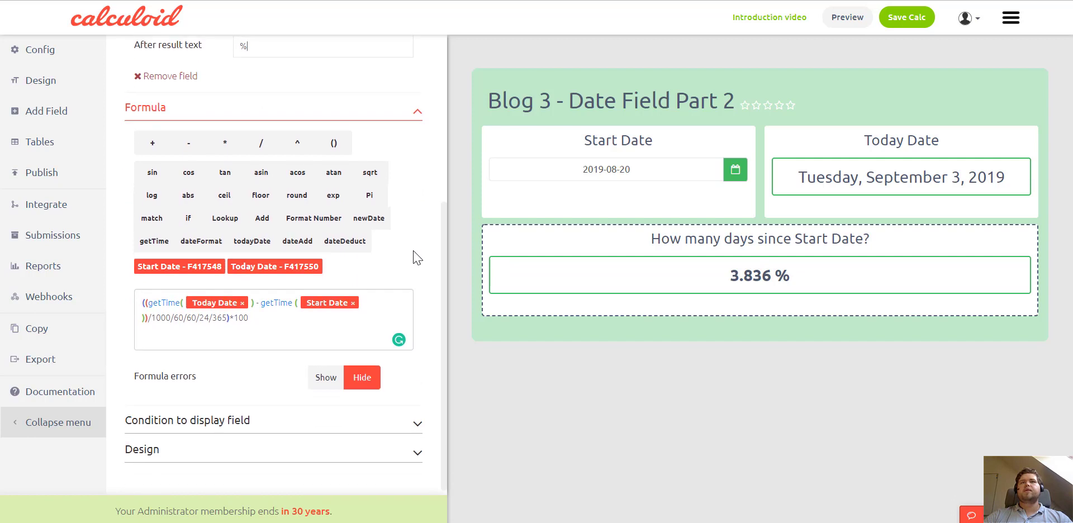